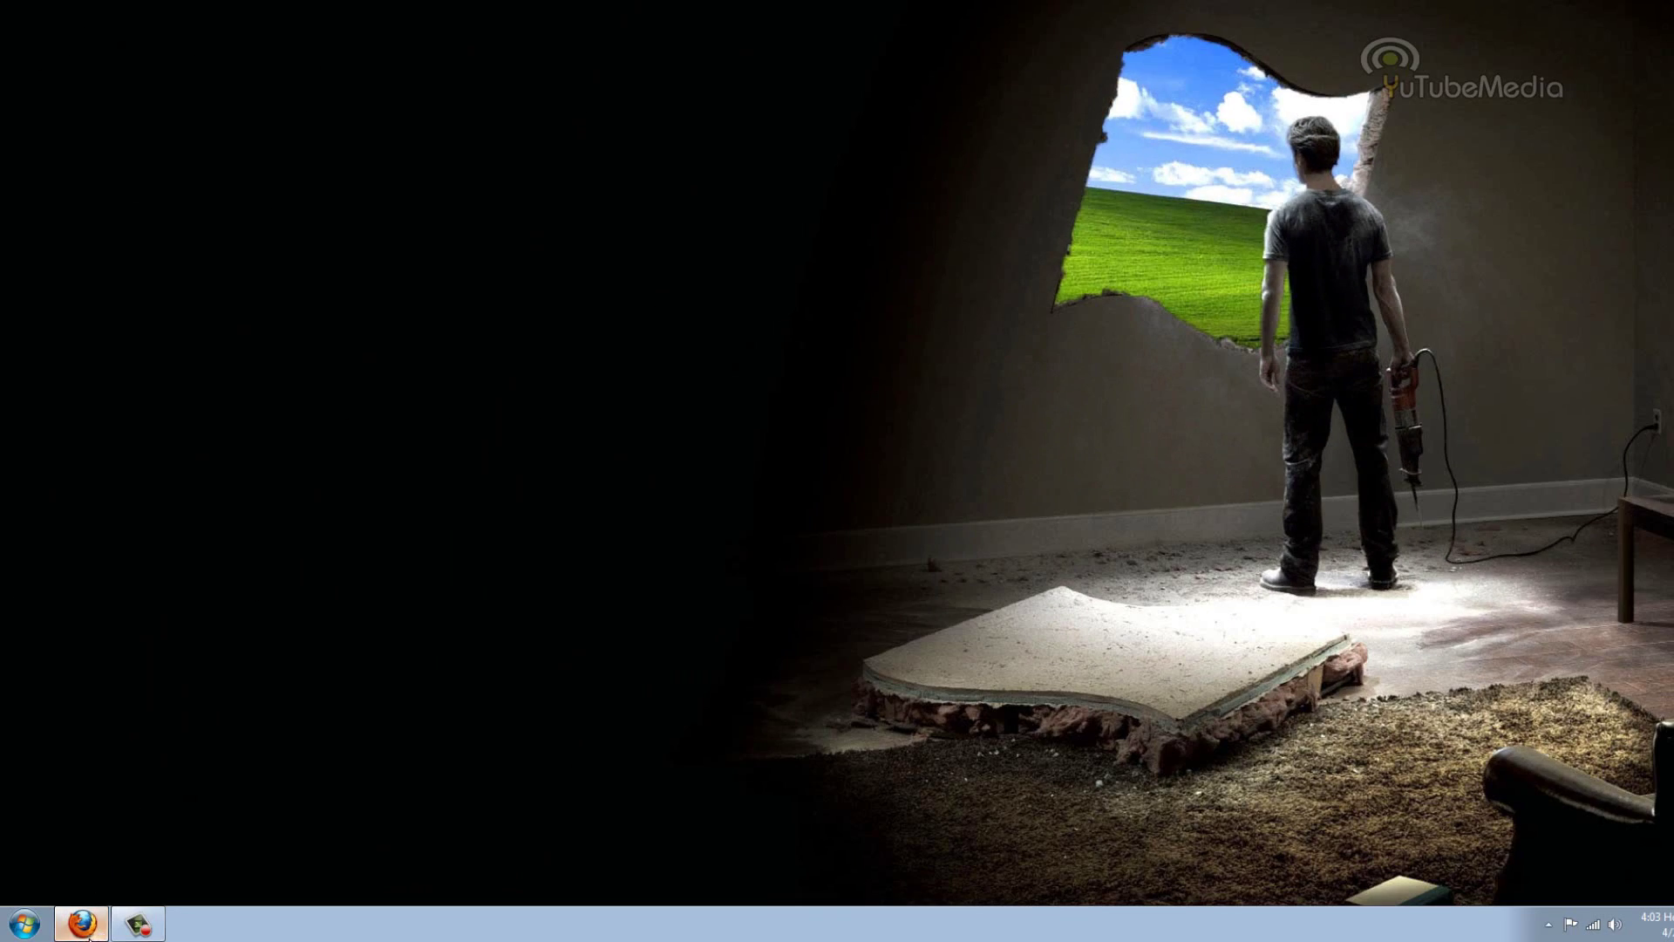
# Restore the Firefox window over the desktop, showing the YouTube home page tab.
pyautogui.click(96, 927)
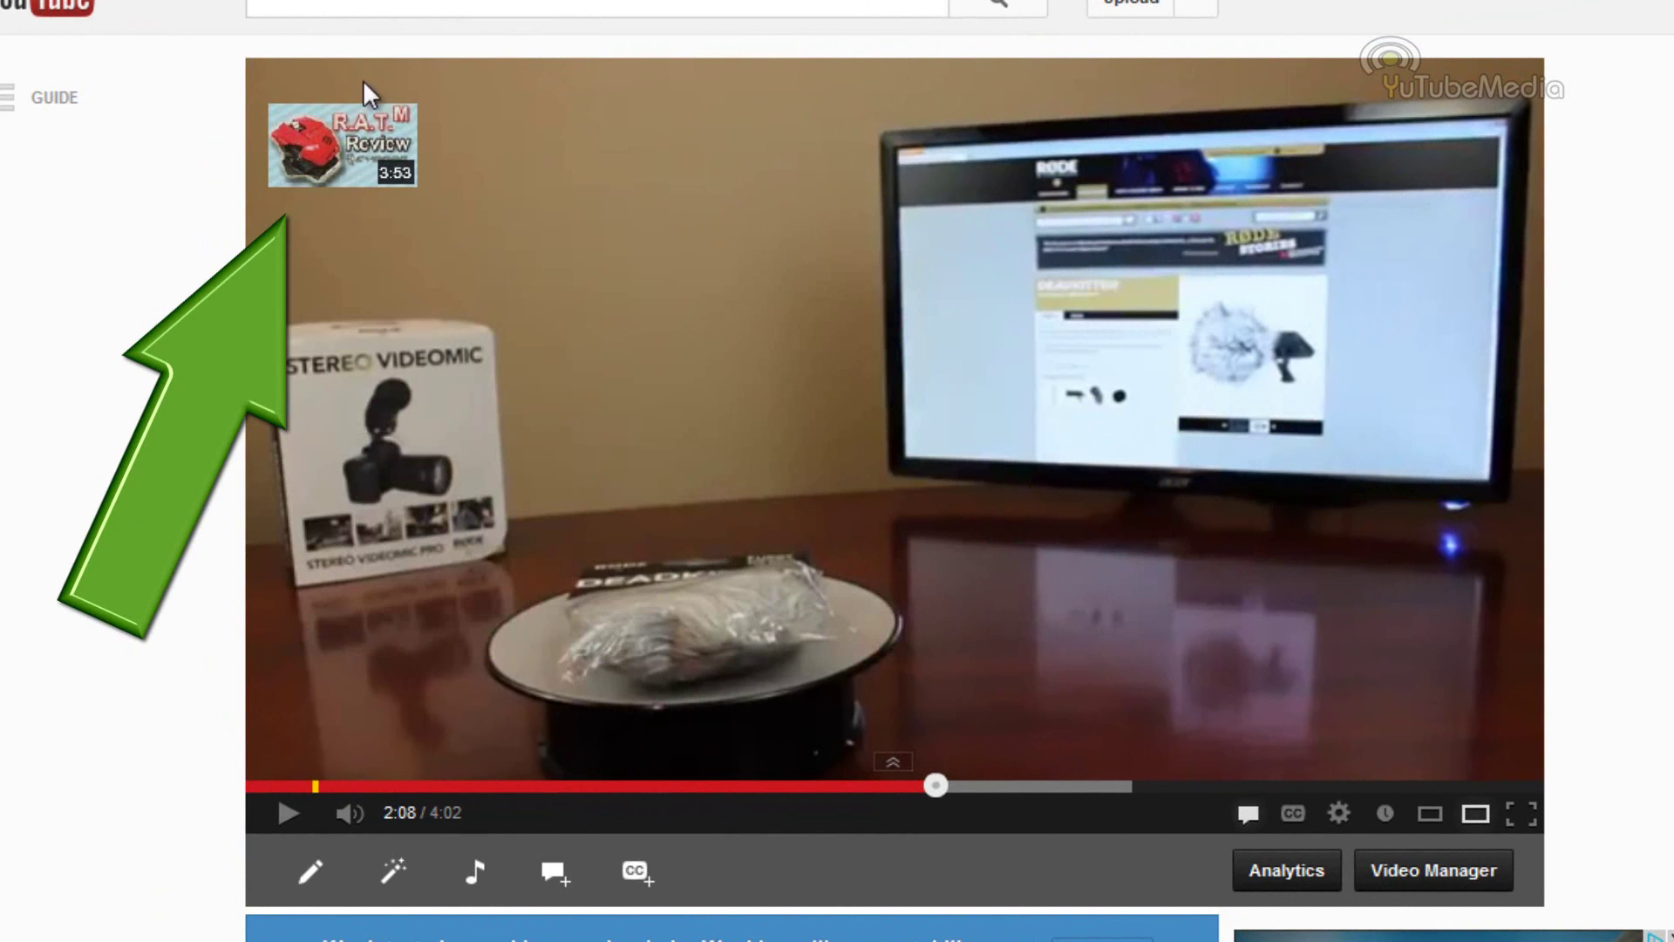
pyautogui.moveTo(338, 209)
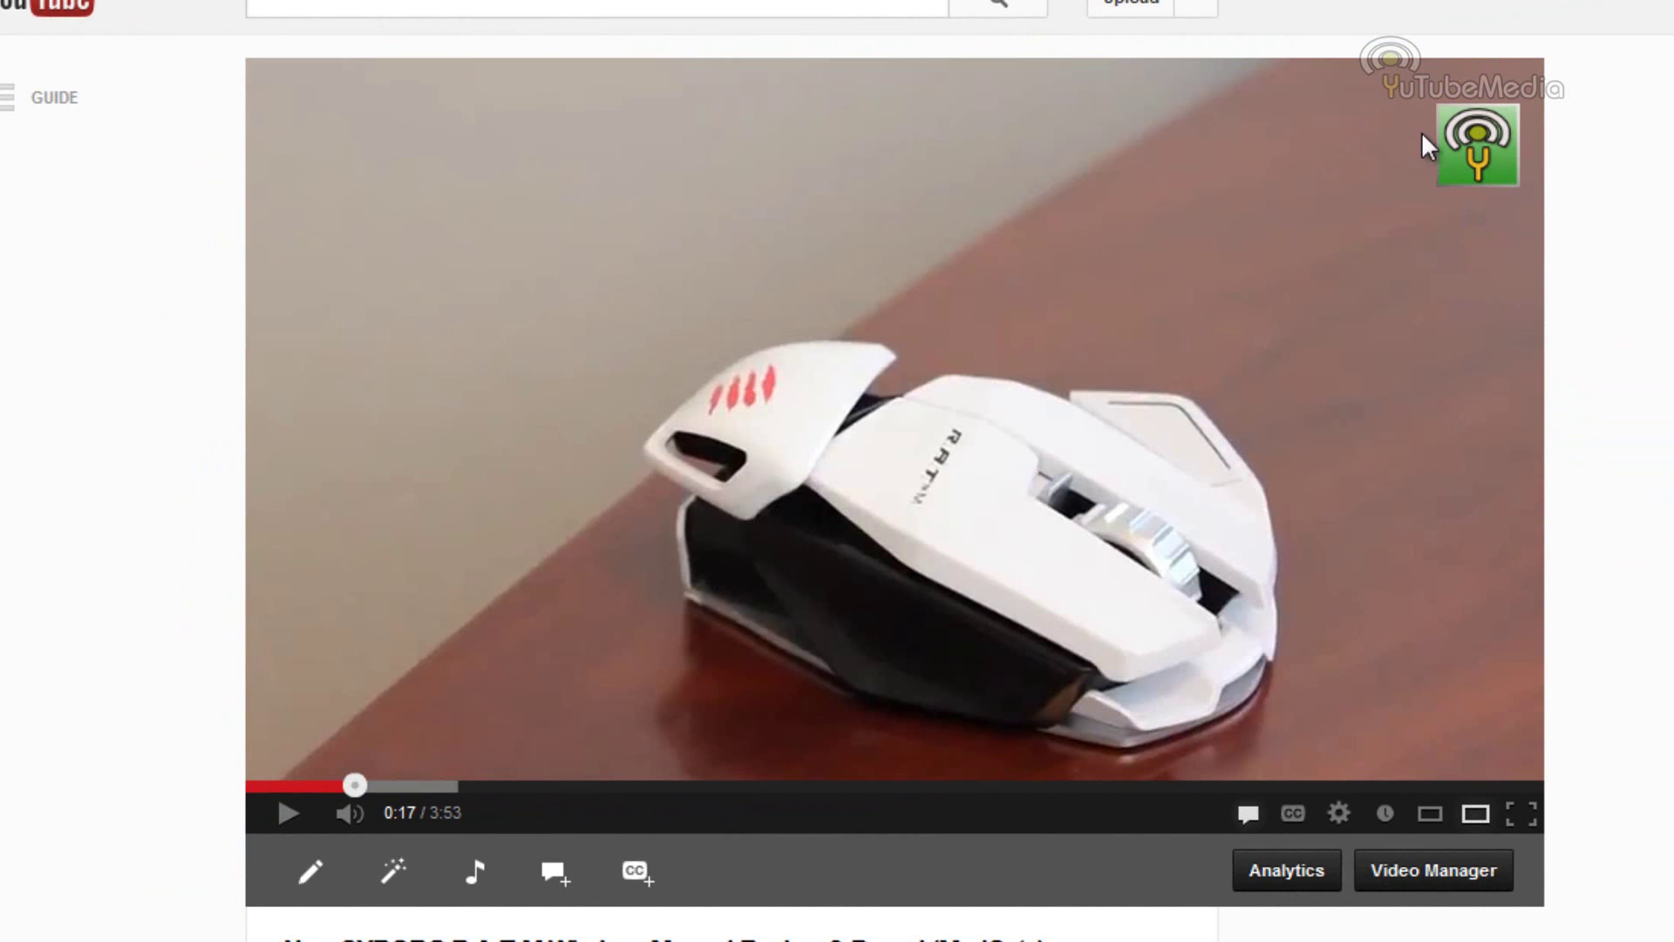
pyautogui.moveTo(1478, 135)
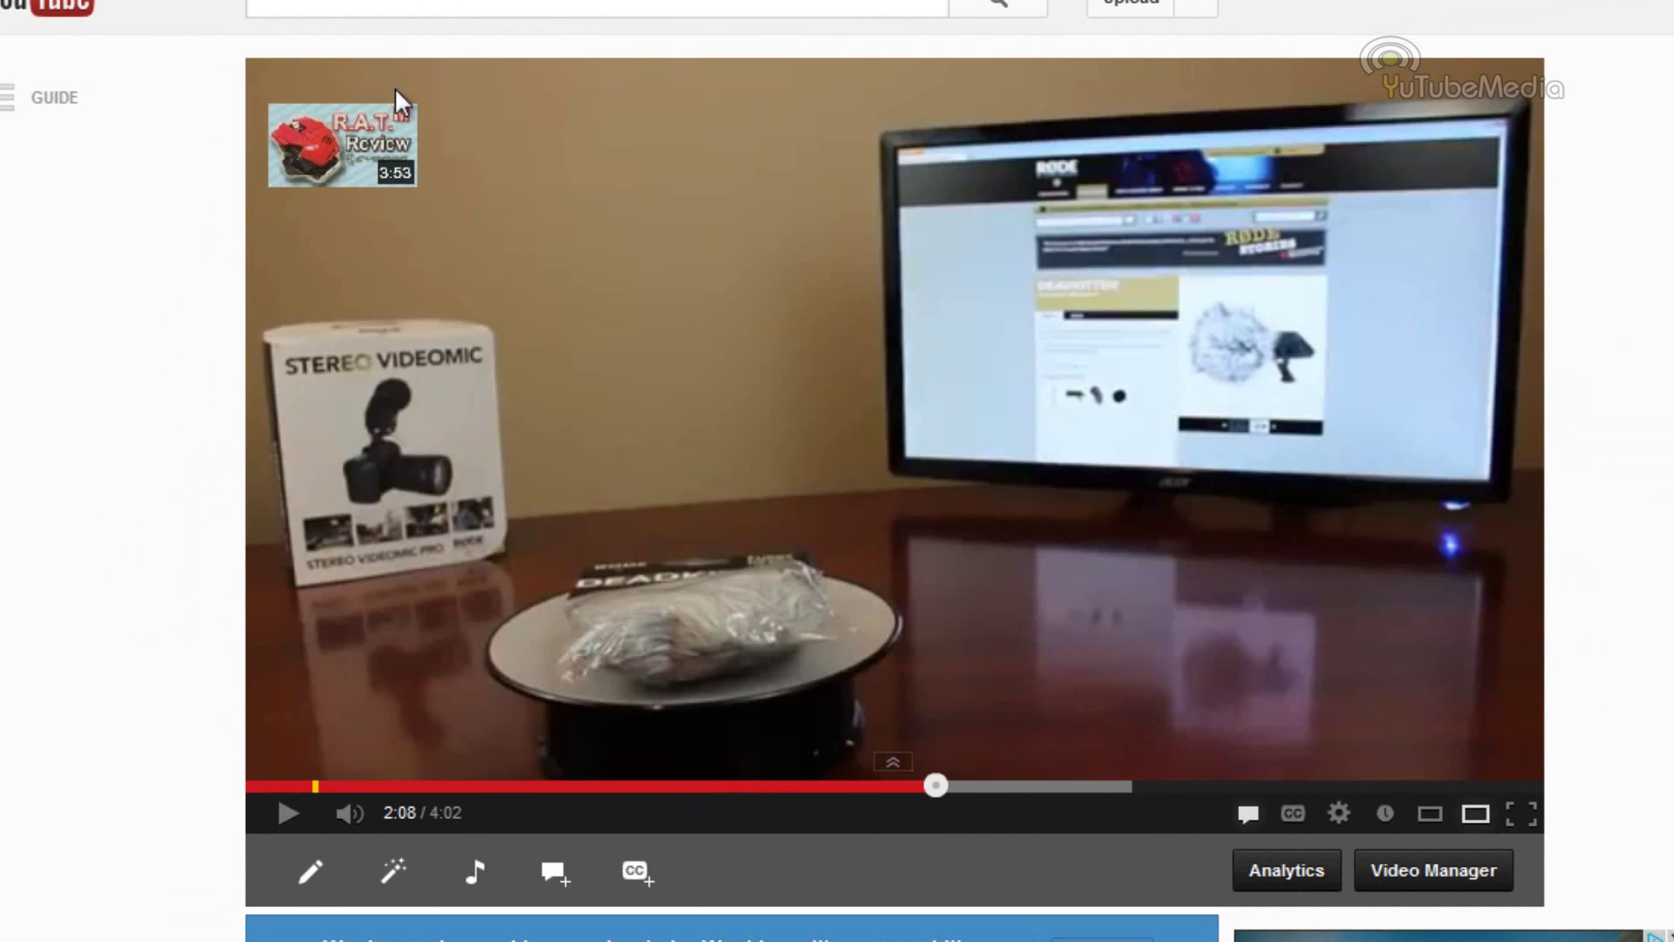
pyautogui.moveTo(379, 162)
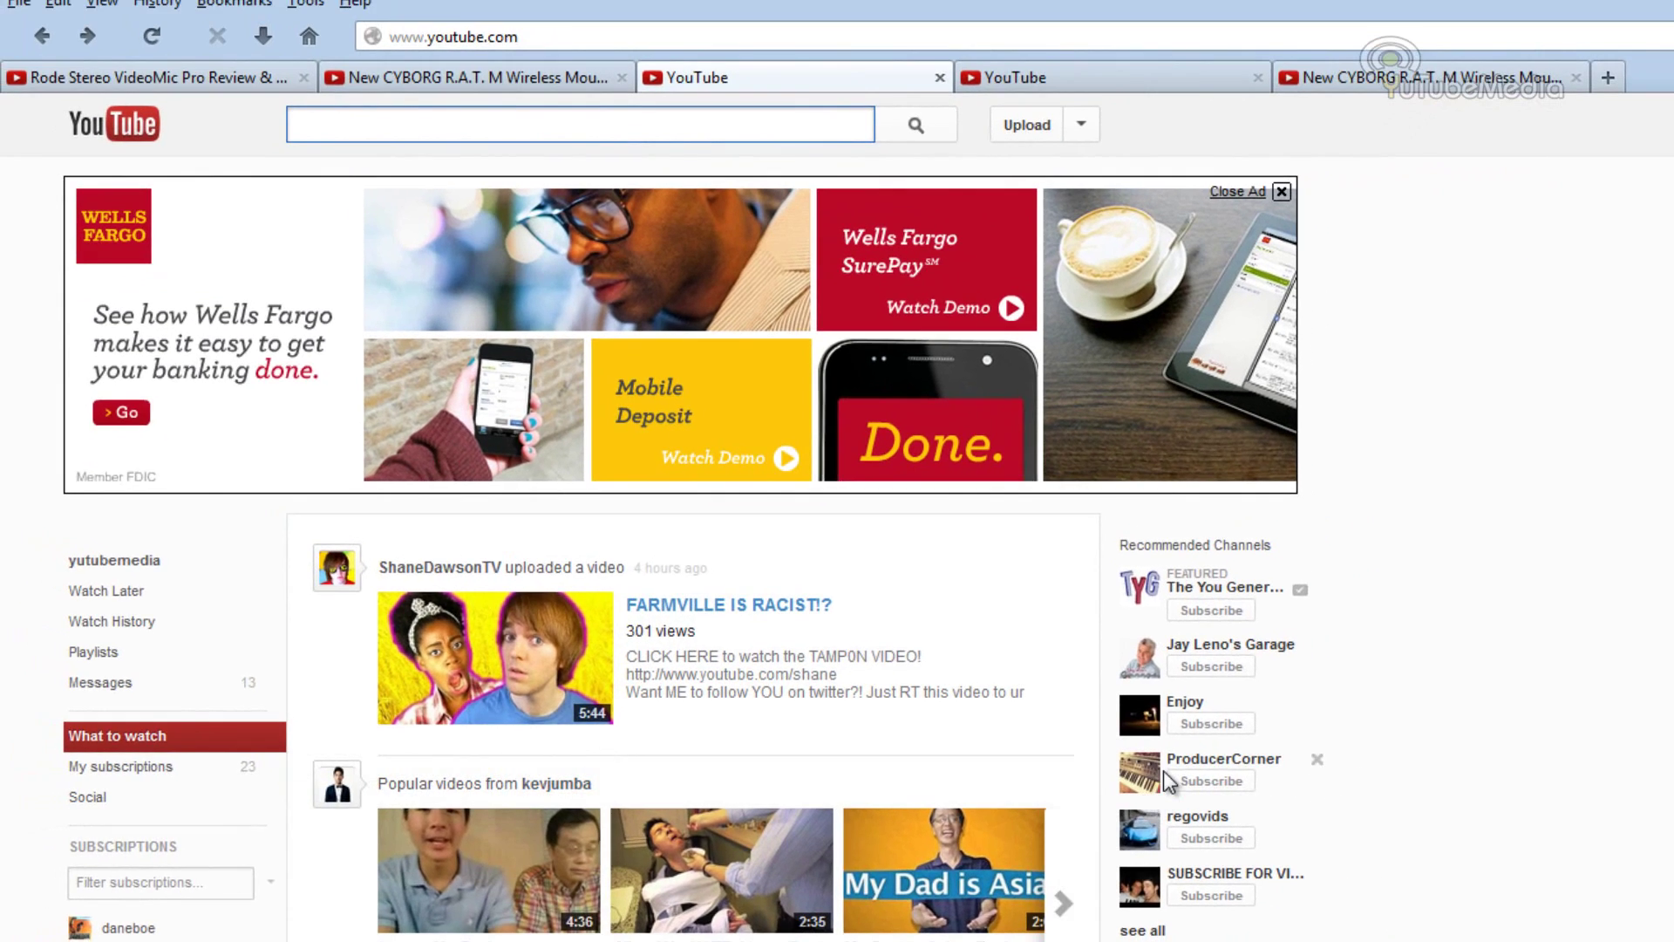
# Open the Video Manager Uploads list of 191 videos from the account menu.
pyautogui.click(1102, 73)
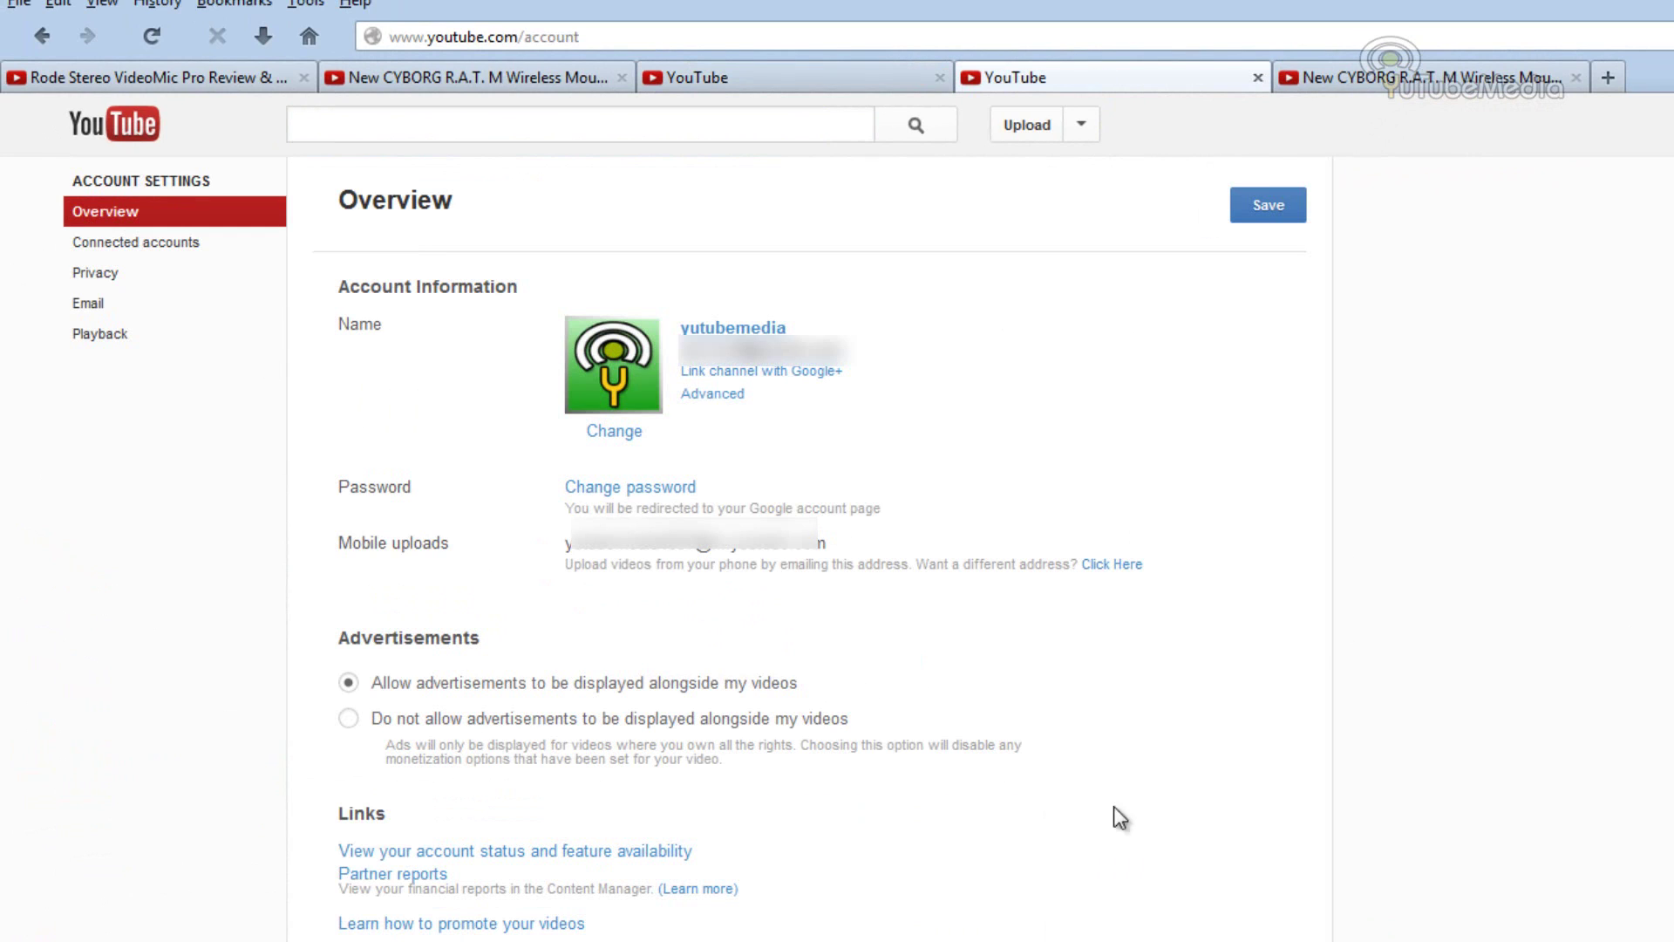
pyautogui.click(1397, 81)
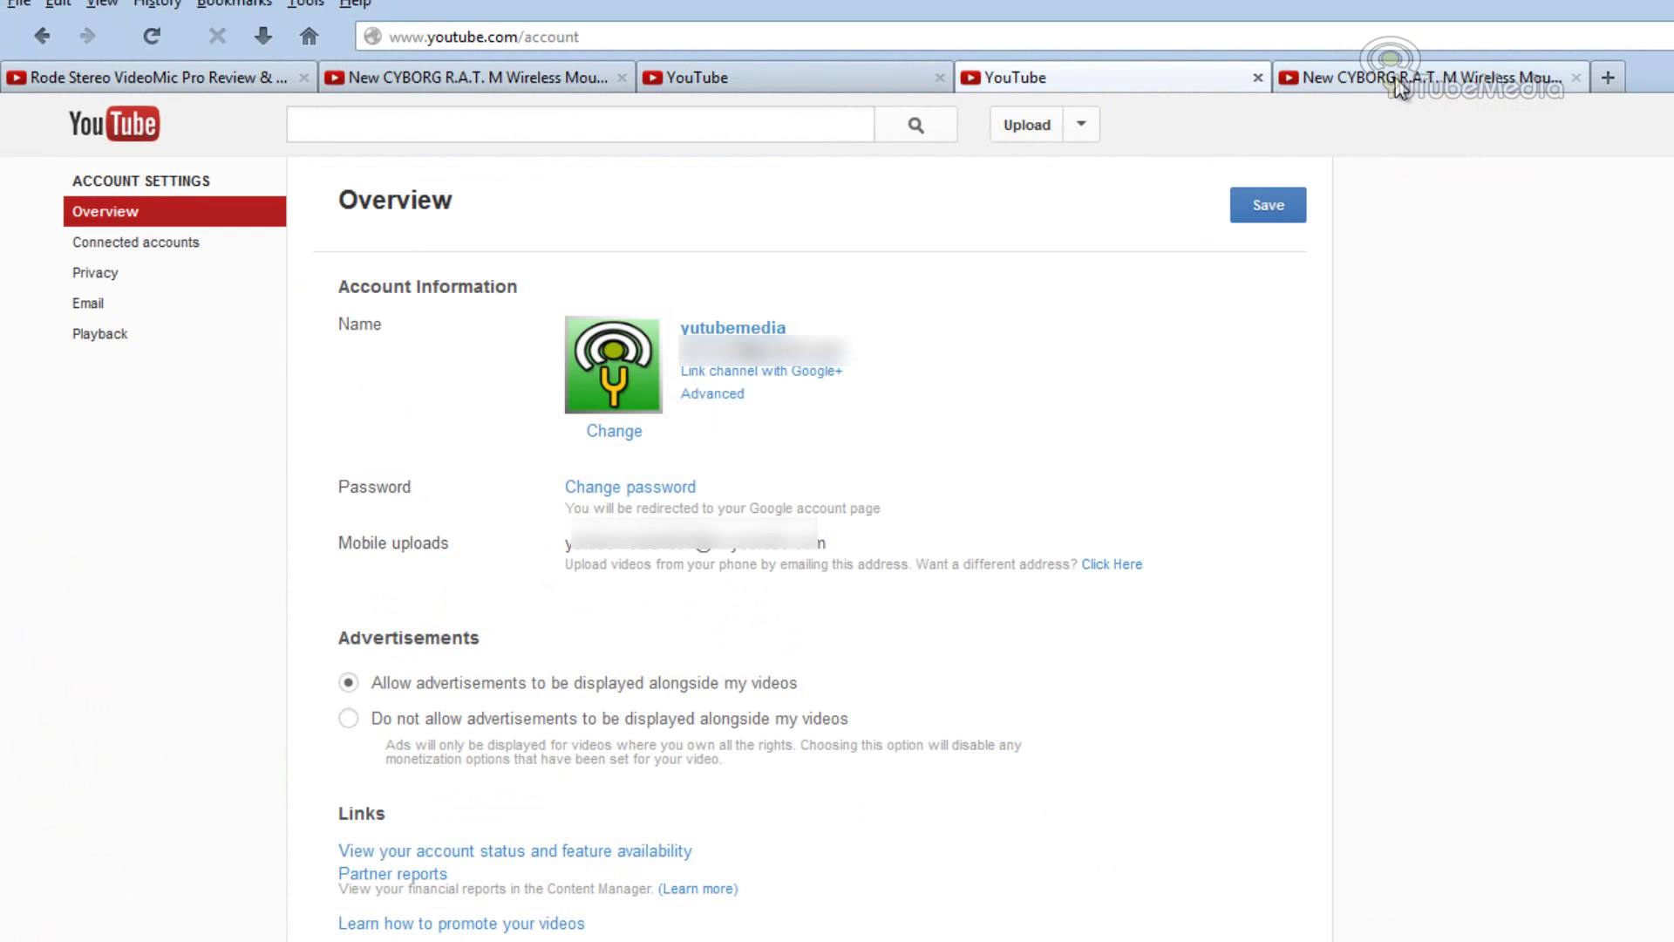
pyautogui.click(468, 941)
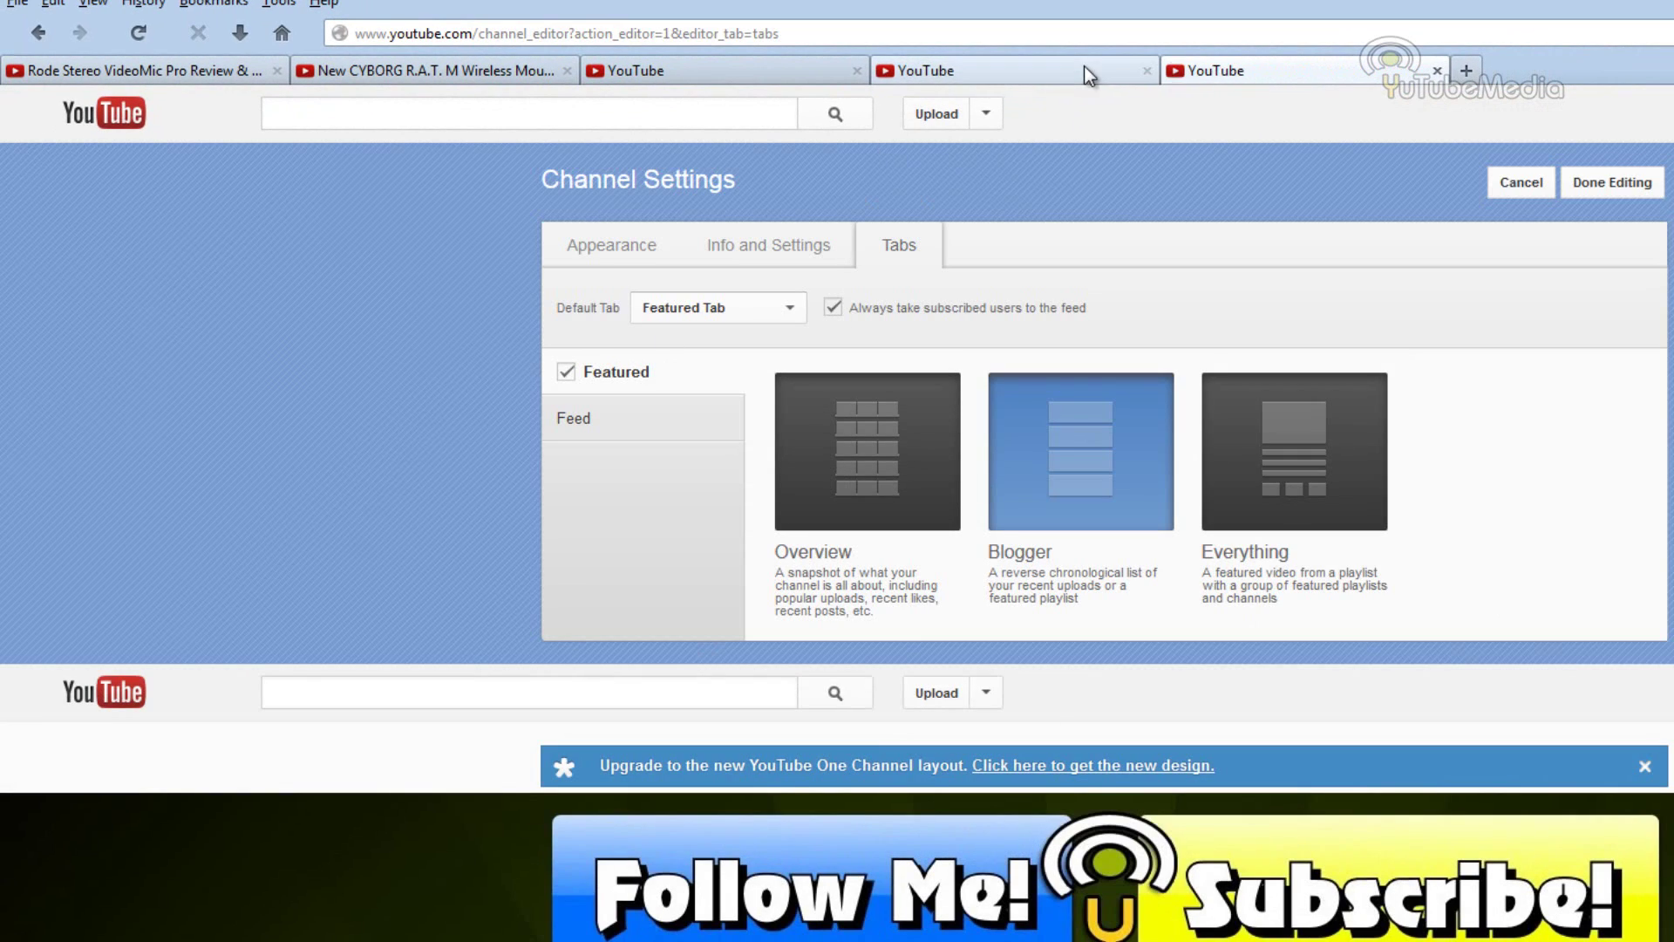
pyautogui.click(1435, 69)
pyautogui.click(777, 74)
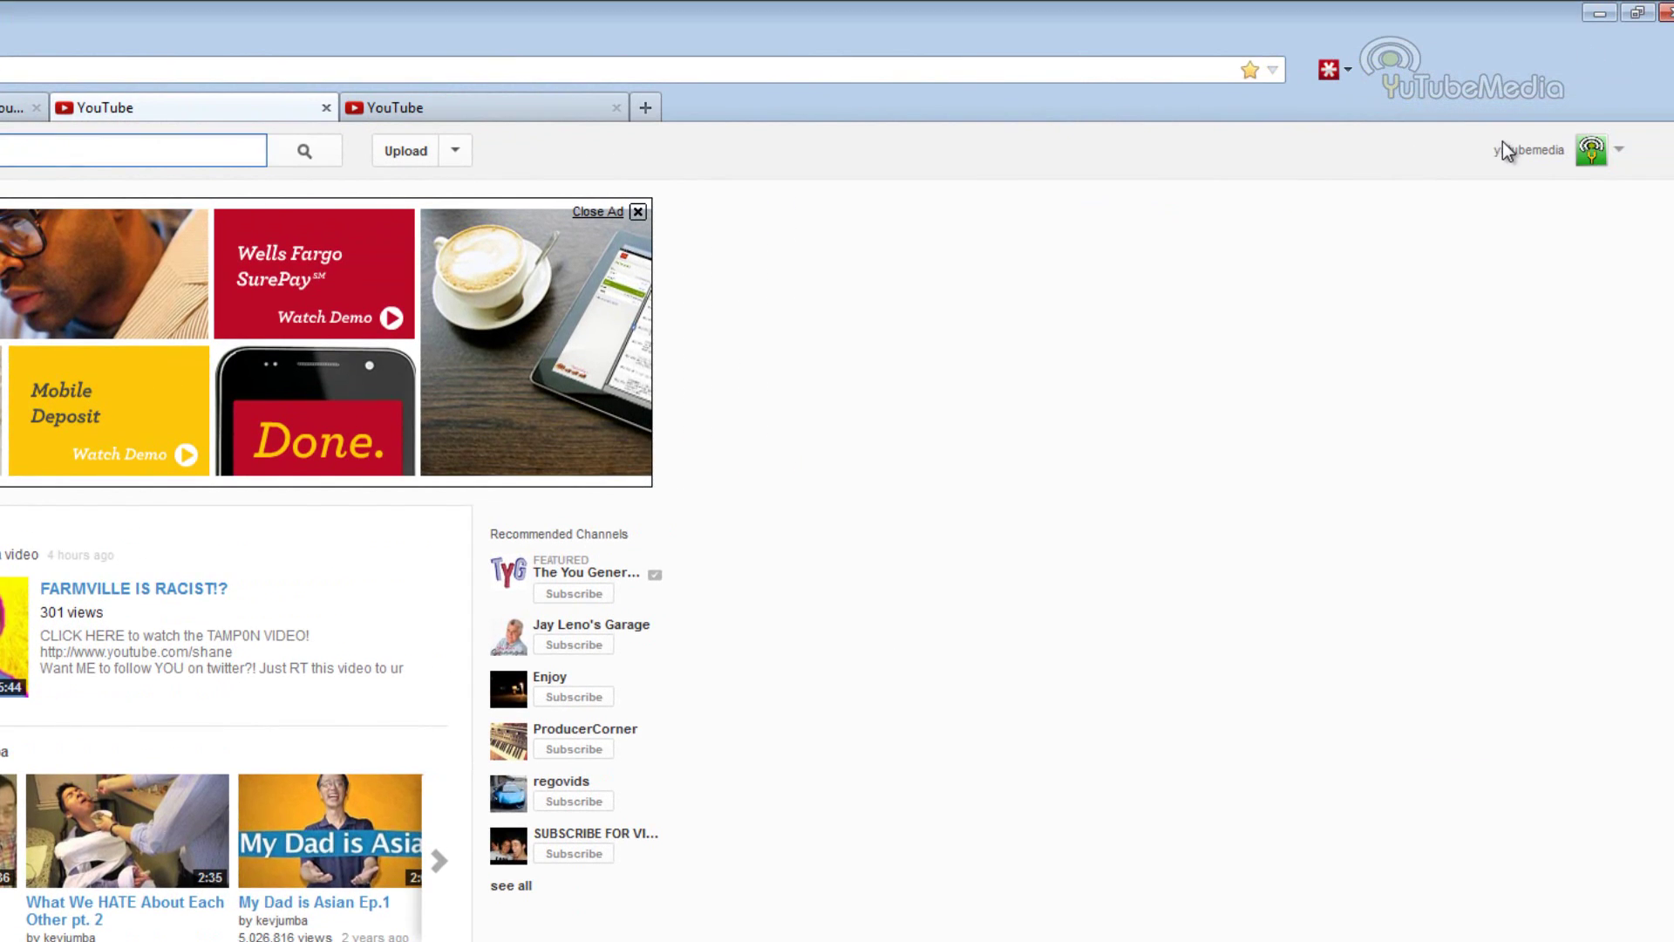
pyautogui.click(1513, 150)
pyautogui.click(1516, 228)
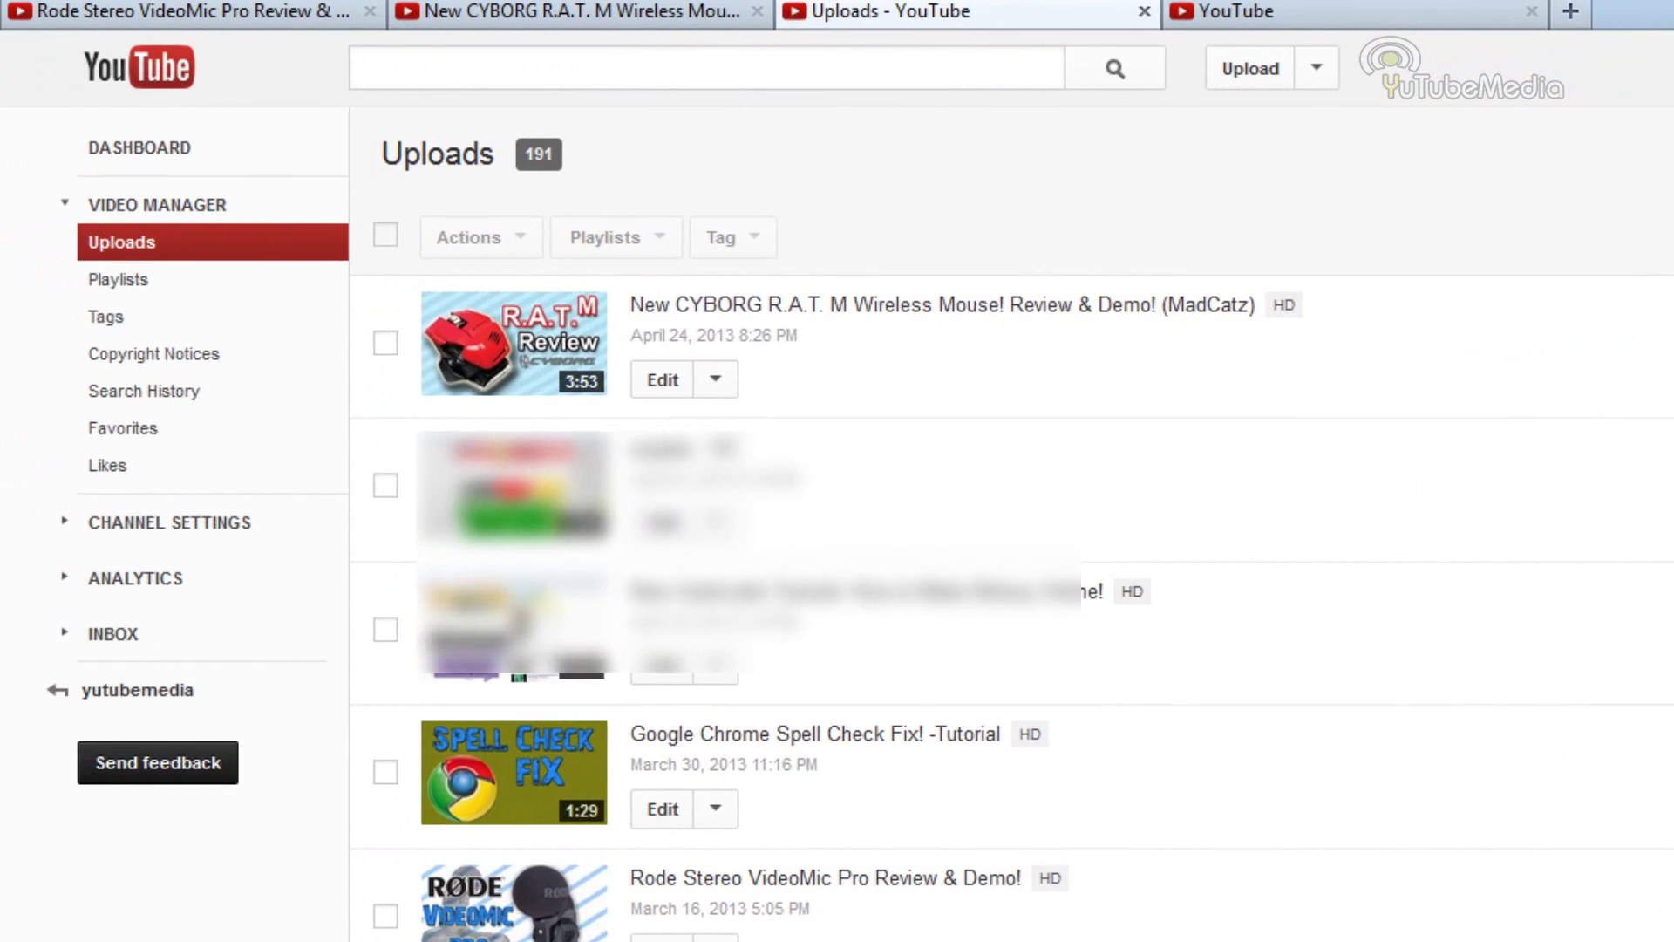
# Open InVideo Programming under Channel Settings, then view the CYBORG R.A.T. M video's watermark.
pyautogui.click(137, 534)
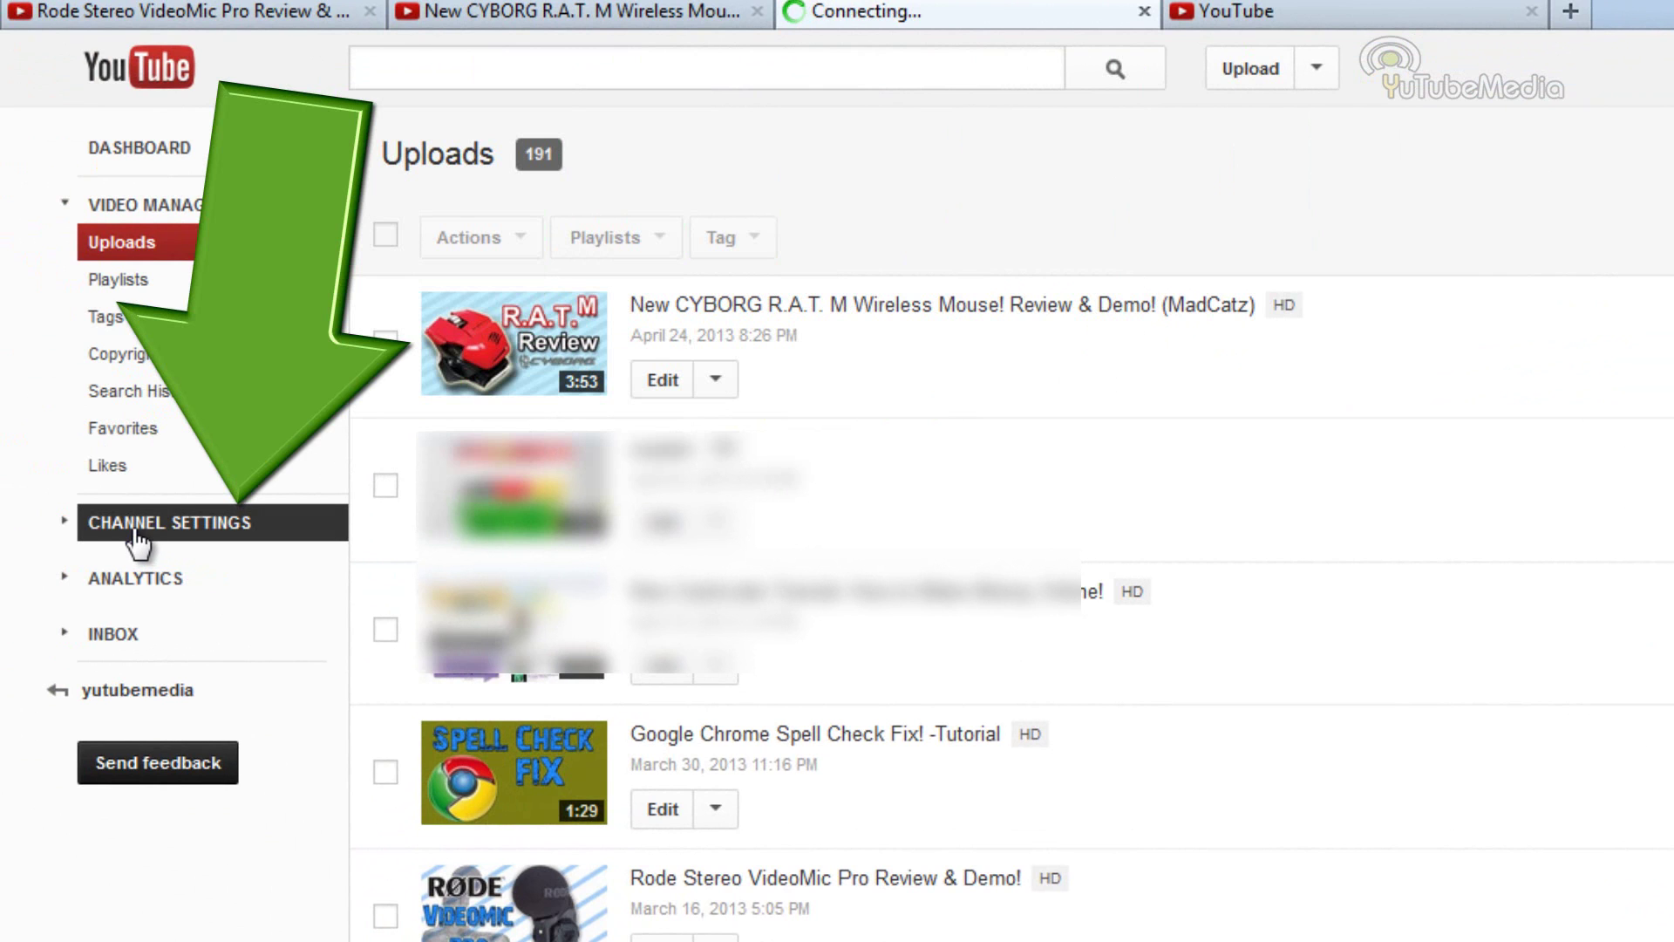
pyautogui.click(218, 458)
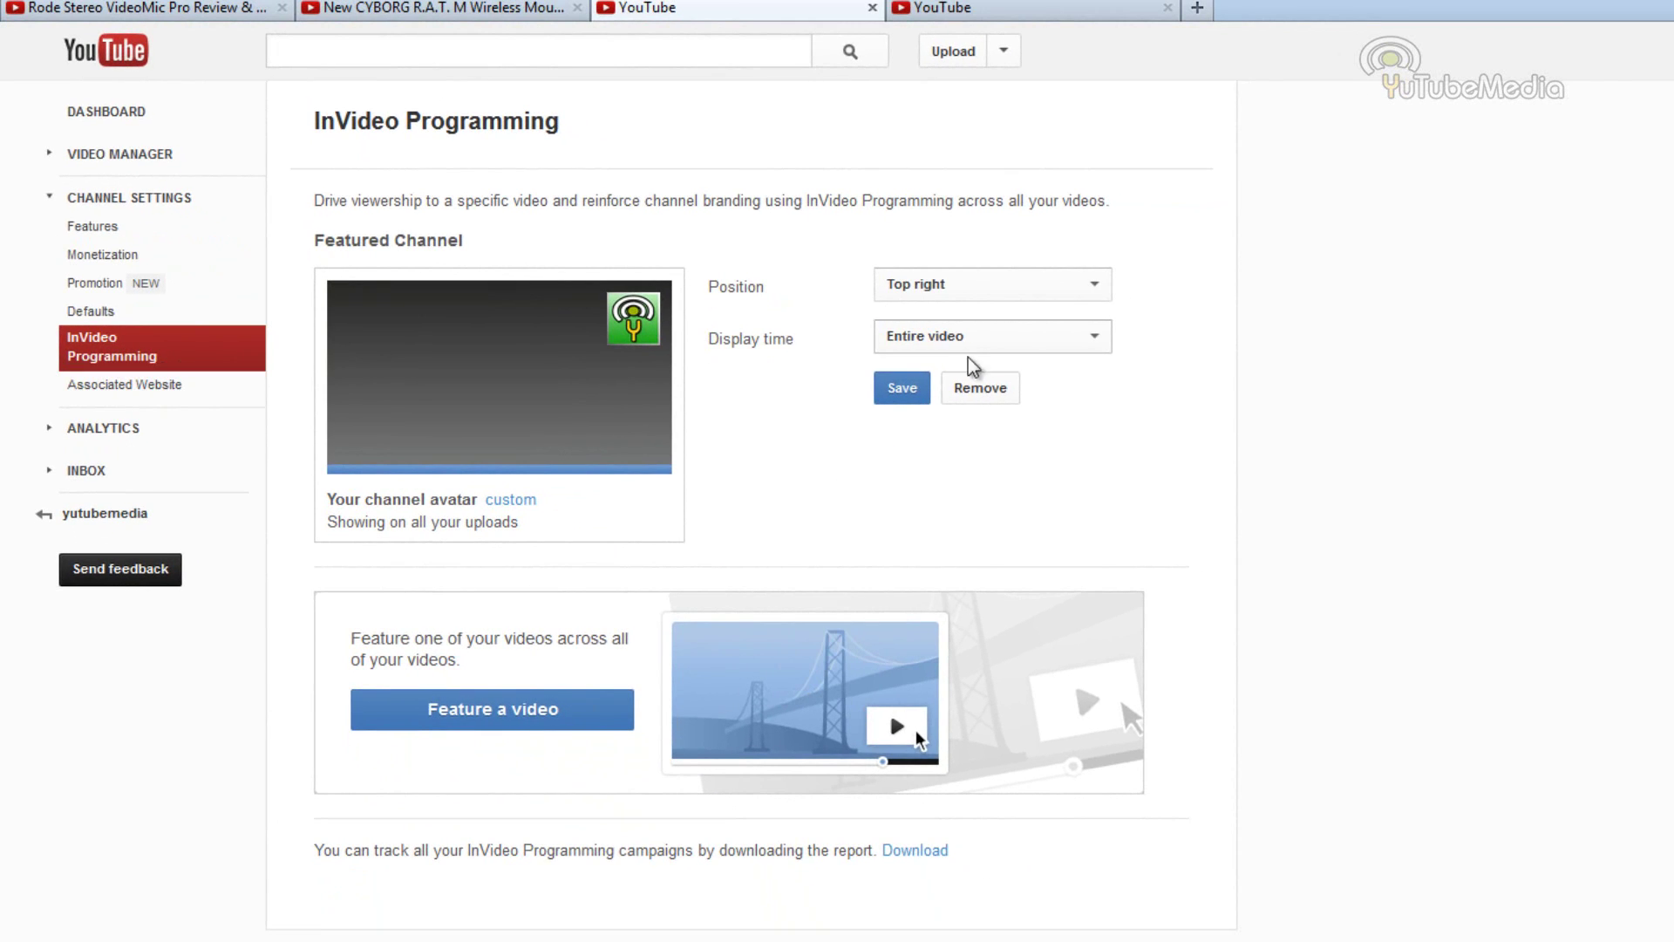
pyautogui.click(403, 12)
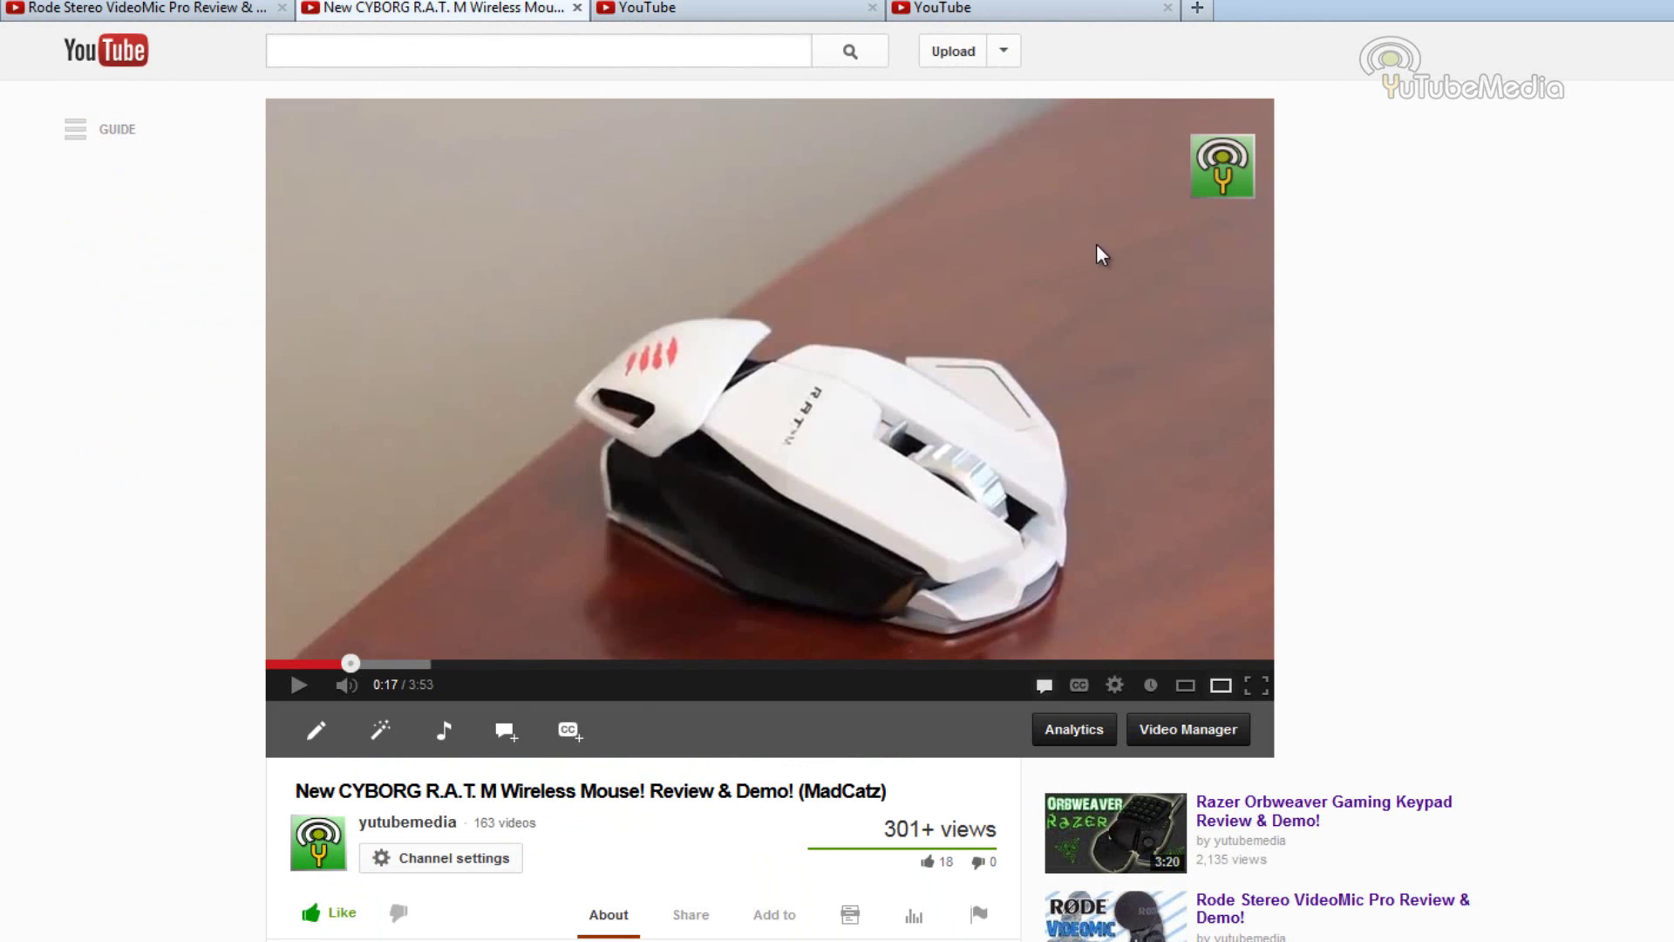
# Dismiss the featured thumbnail on the Rode video and return to InVideo Programming, with branding deleted.
pyautogui.moveTo(1219, 194)
pyautogui.click(165, 10)
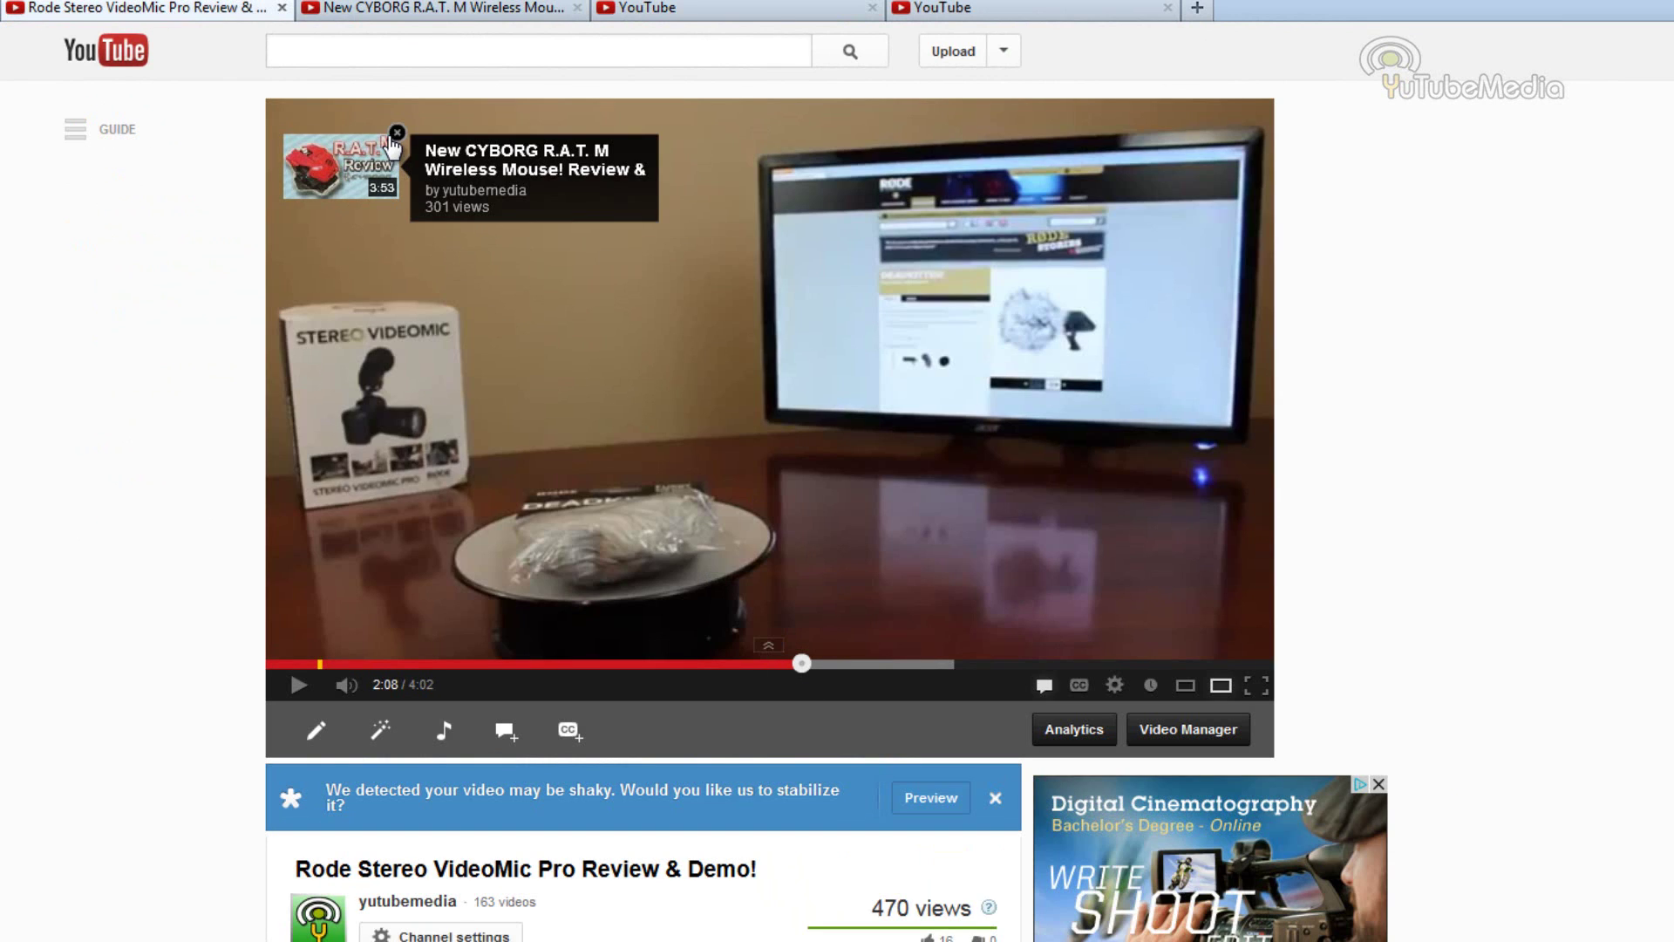
pyautogui.click(396, 134)
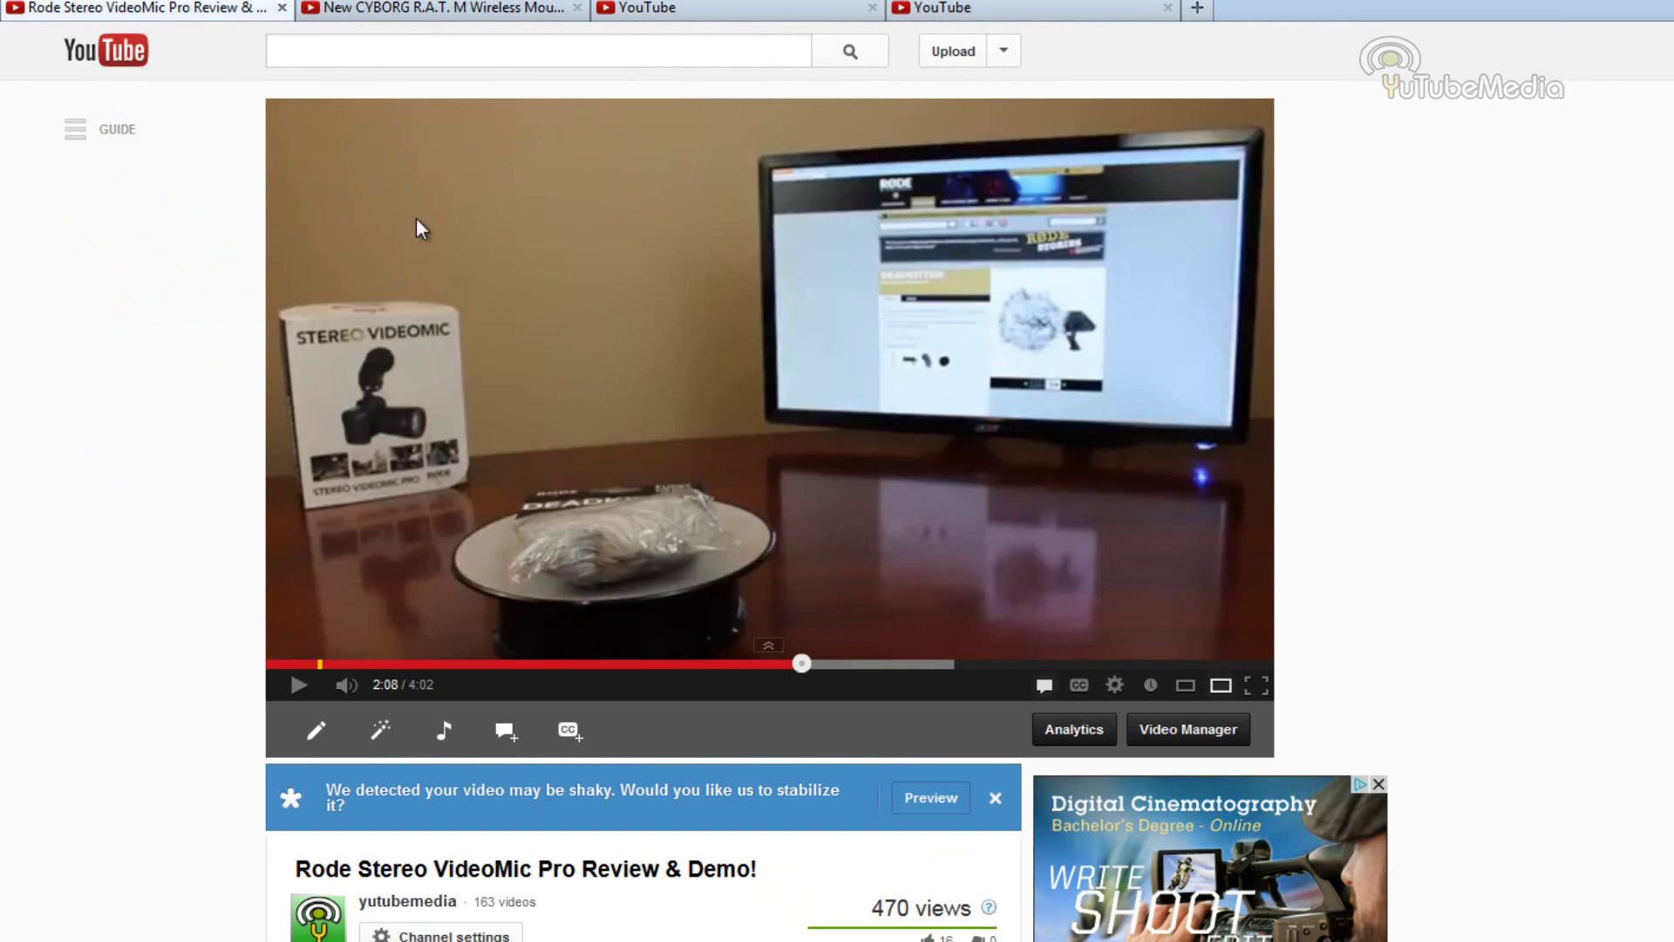
pyautogui.click(446, 13)
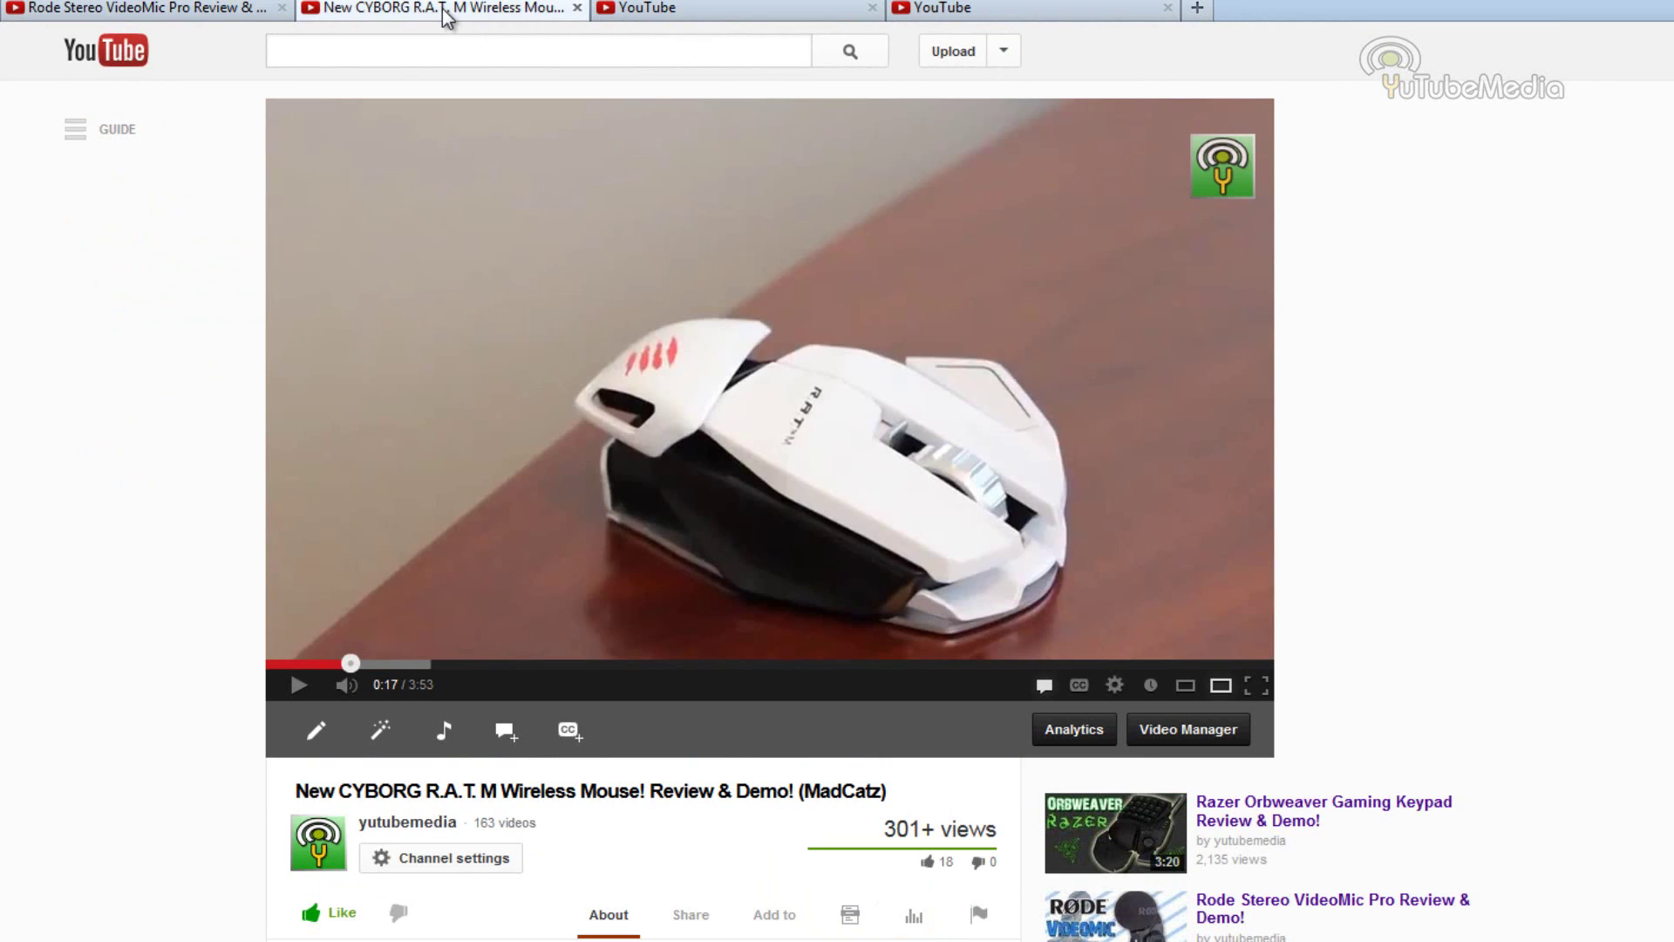
pyautogui.click(652, 7)
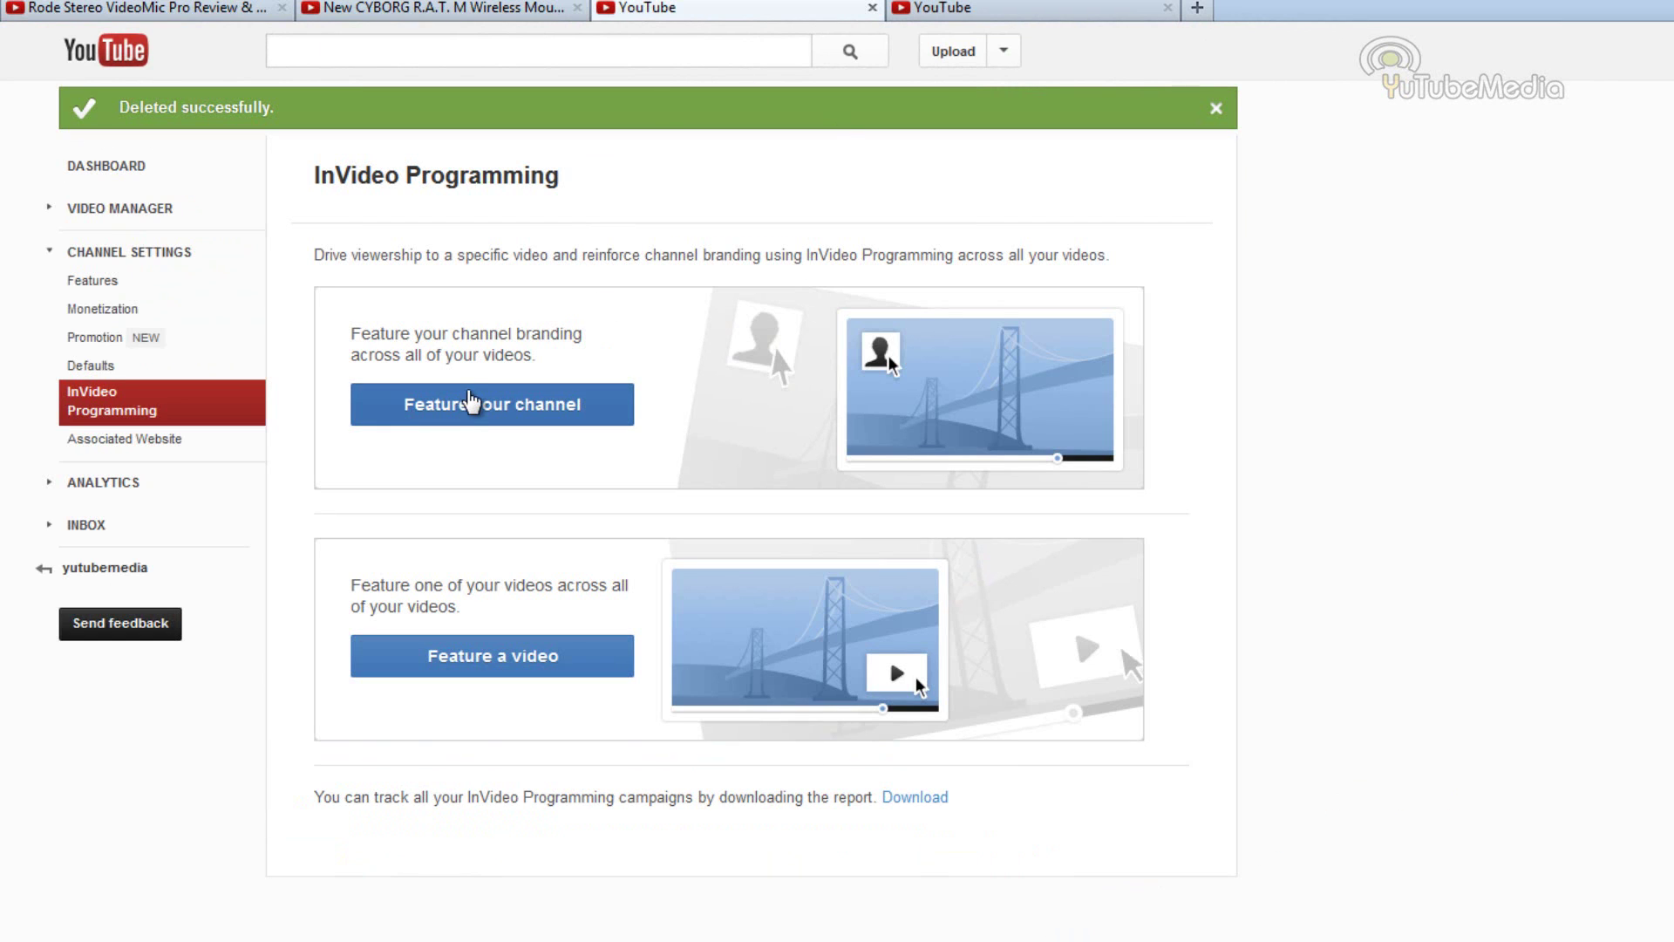
# Feature the channel avatar top right for the entire video, checking it on the CYBORG video.
pyautogui.click(471, 403)
pyautogui.hotkey('ctrl', 'shift', 'Tab')
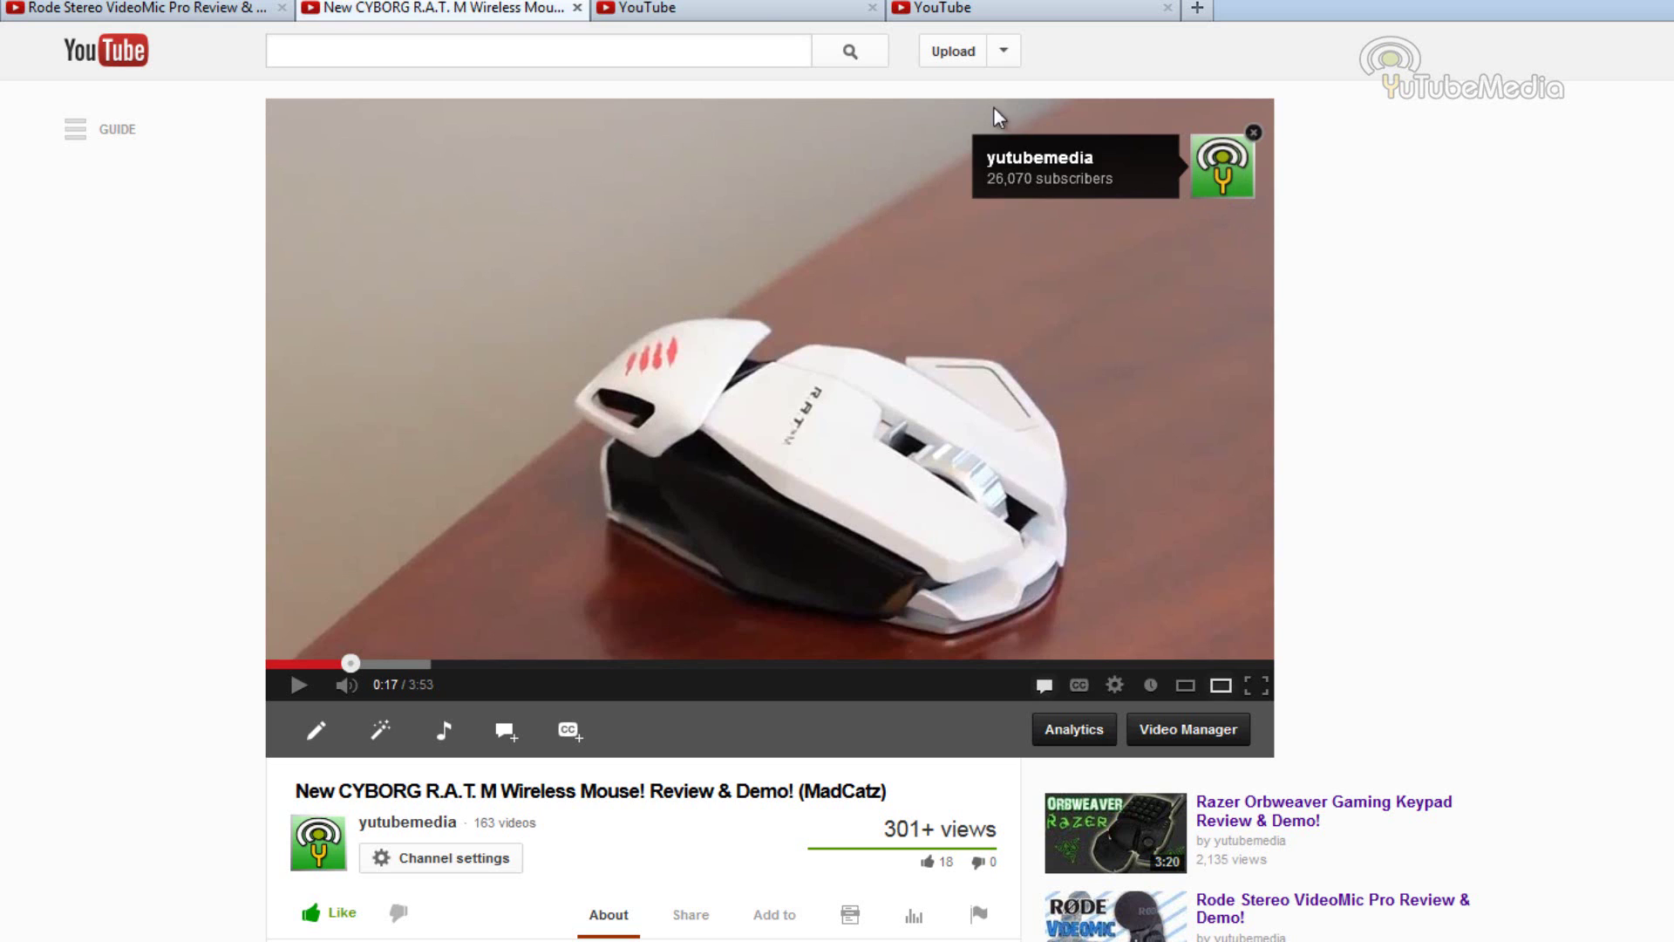
pyautogui.click(751, 12)
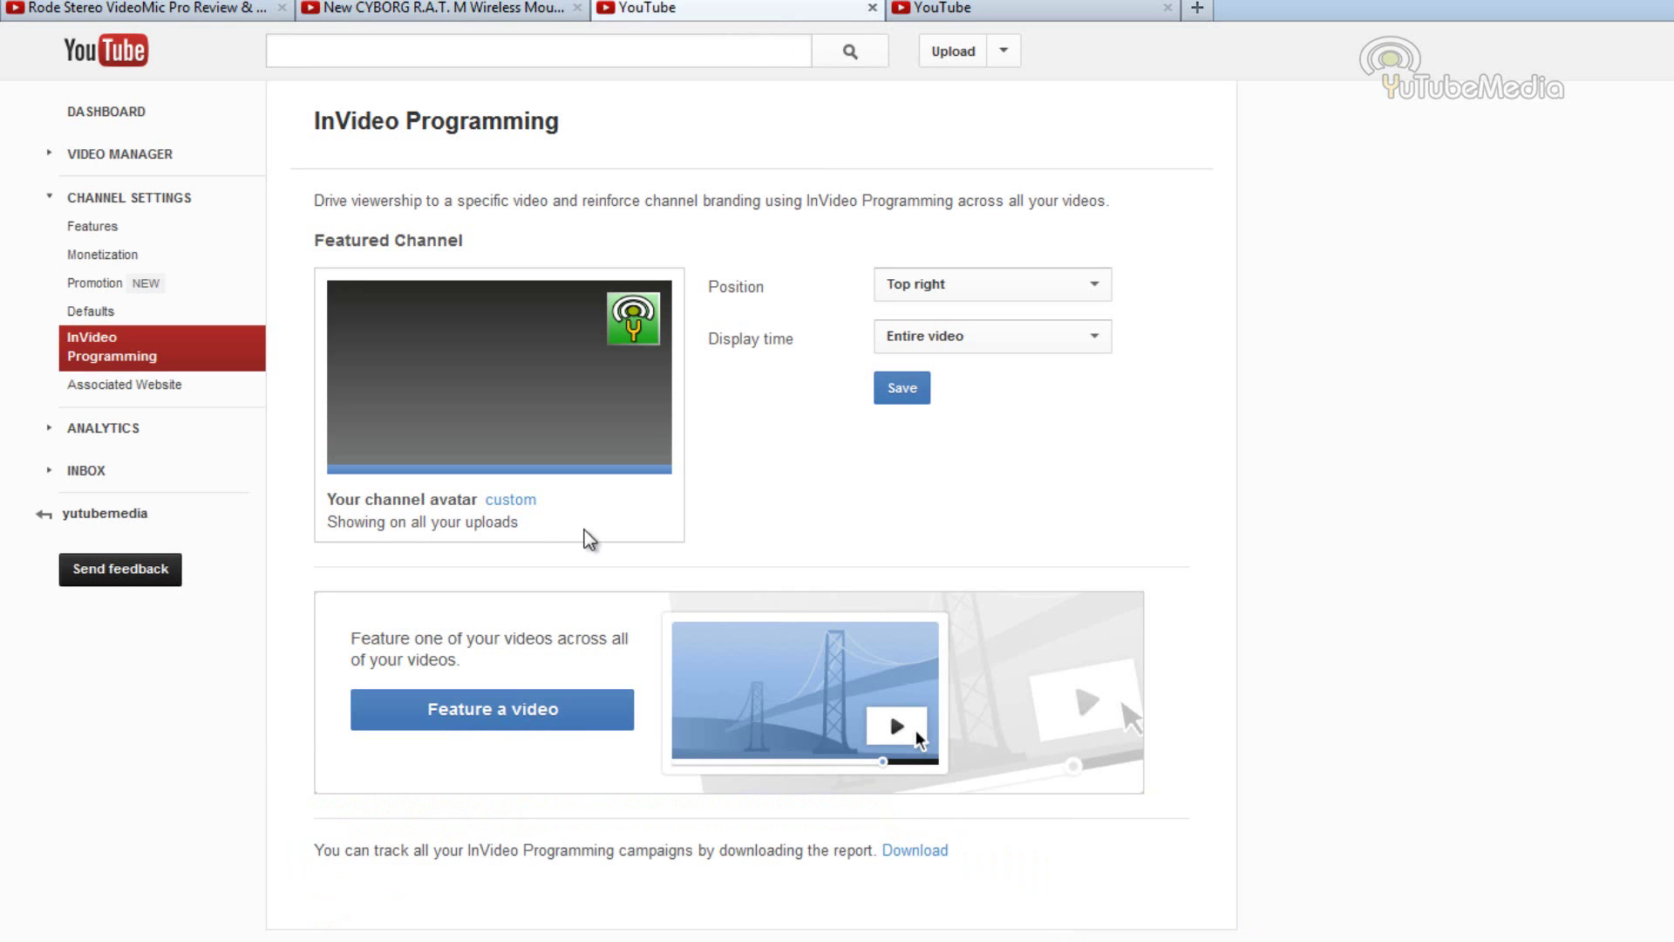
# Upload the green logo image as the custom channel watermark.
pyautogui.click(511, 501)
pyautogui.click(906, 552)
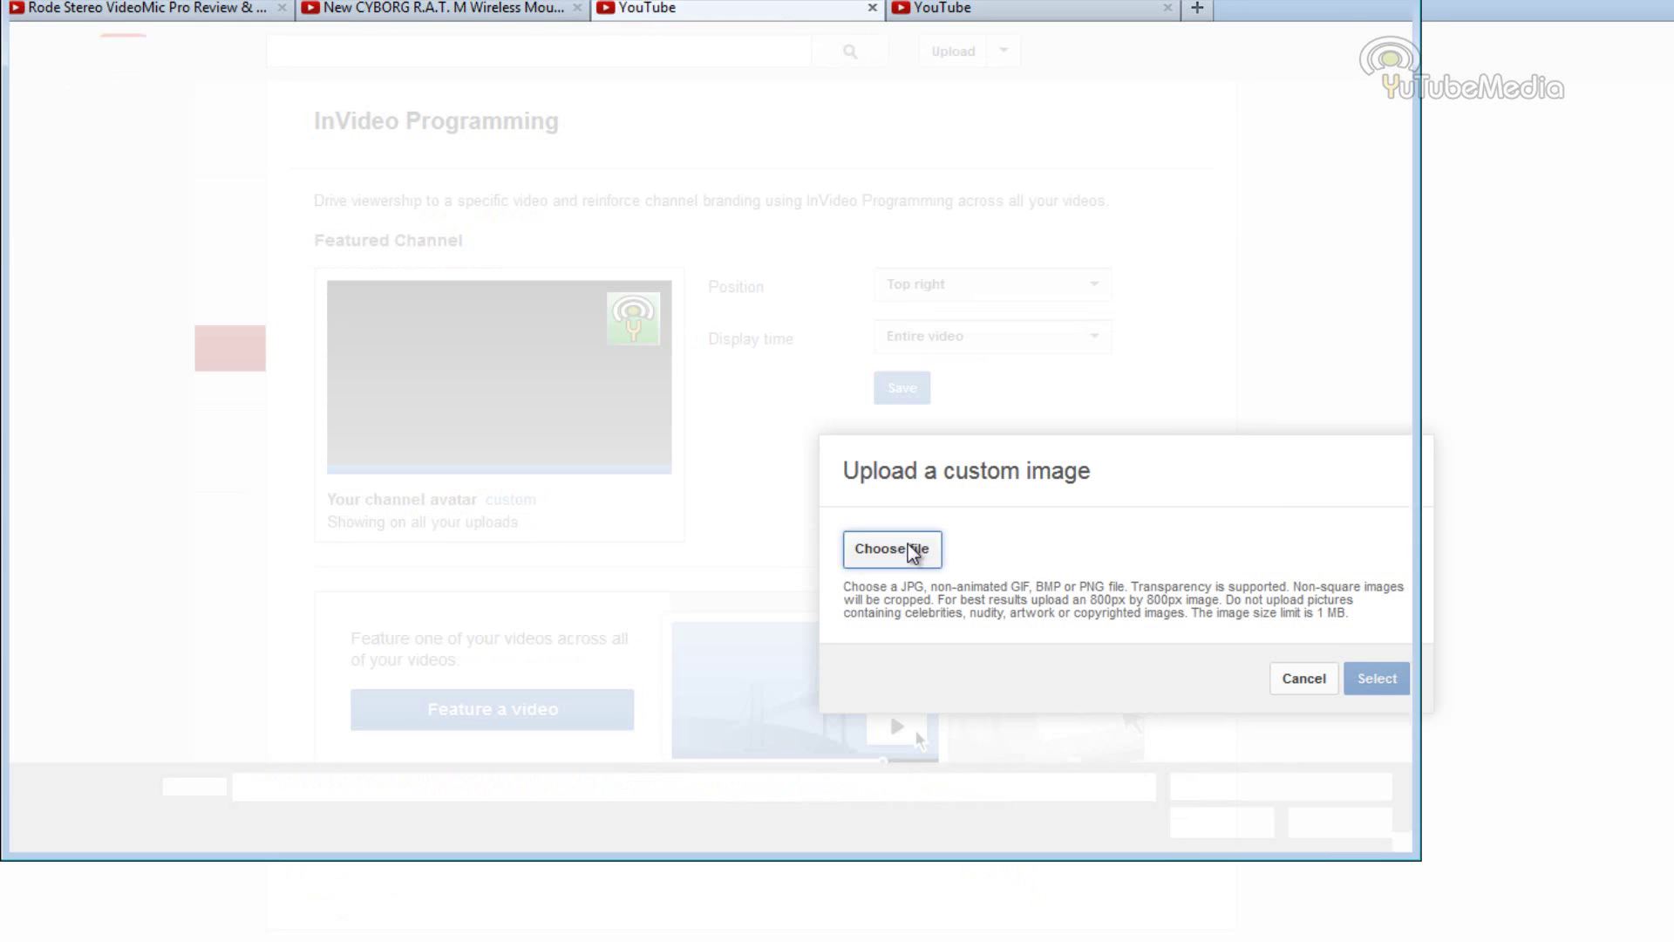
pyautogui.doubleClick(321, 185)
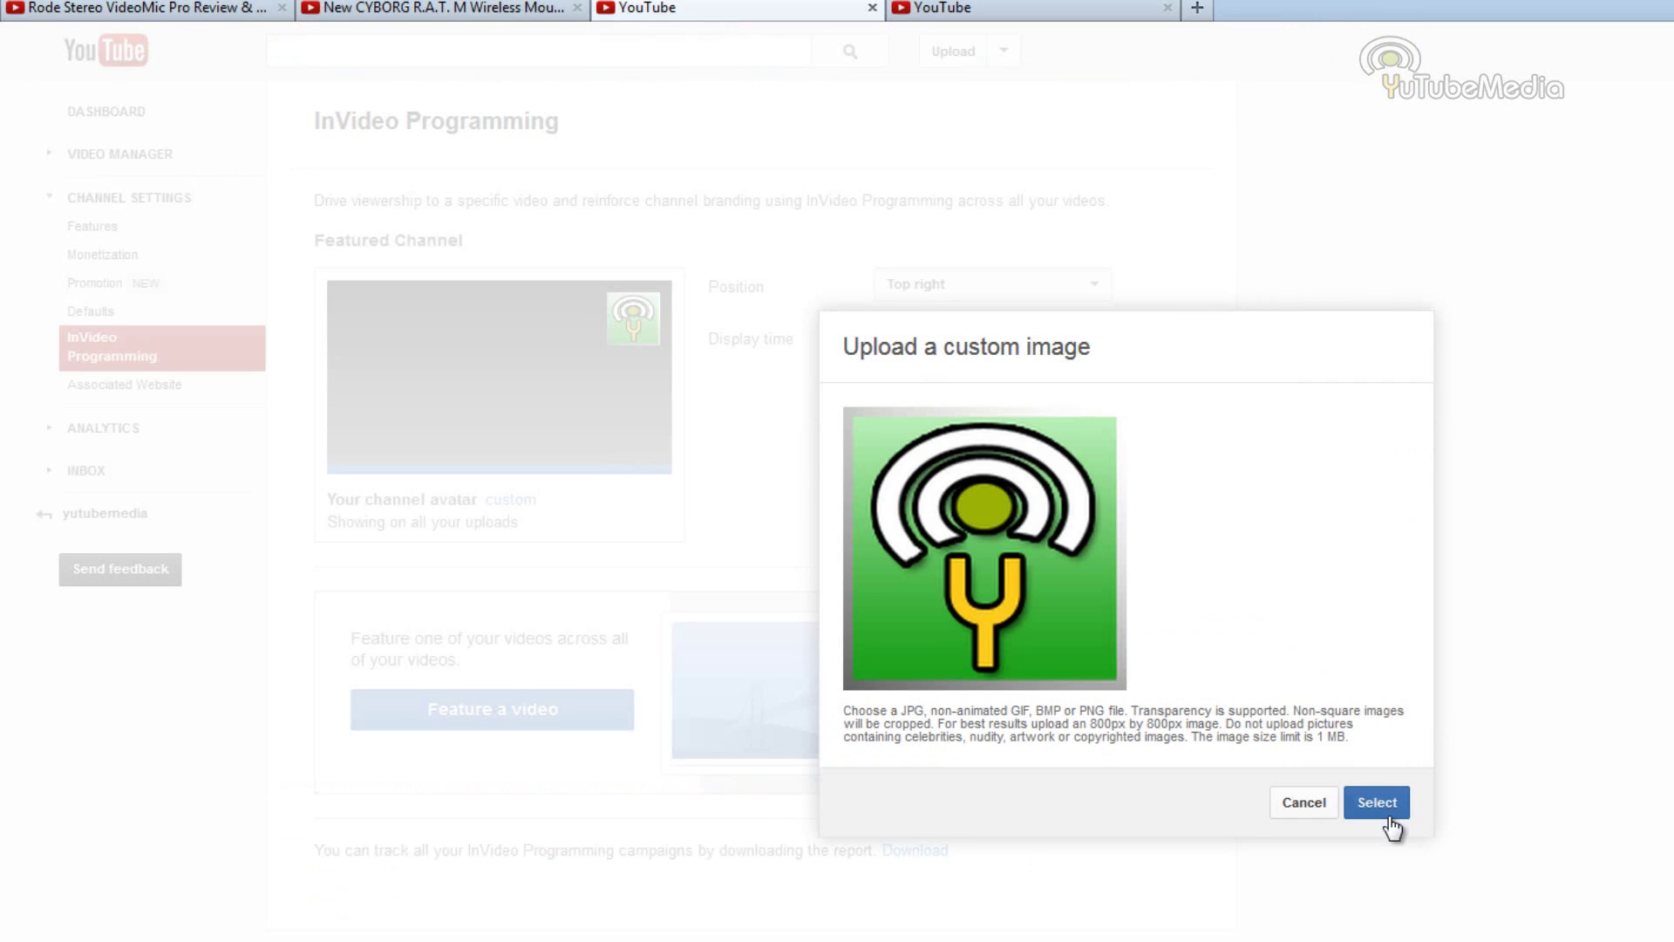
pyautogui.click(1385, 802)
# Set the watermark position to bottom left.
pyautogui.click(945, 285)
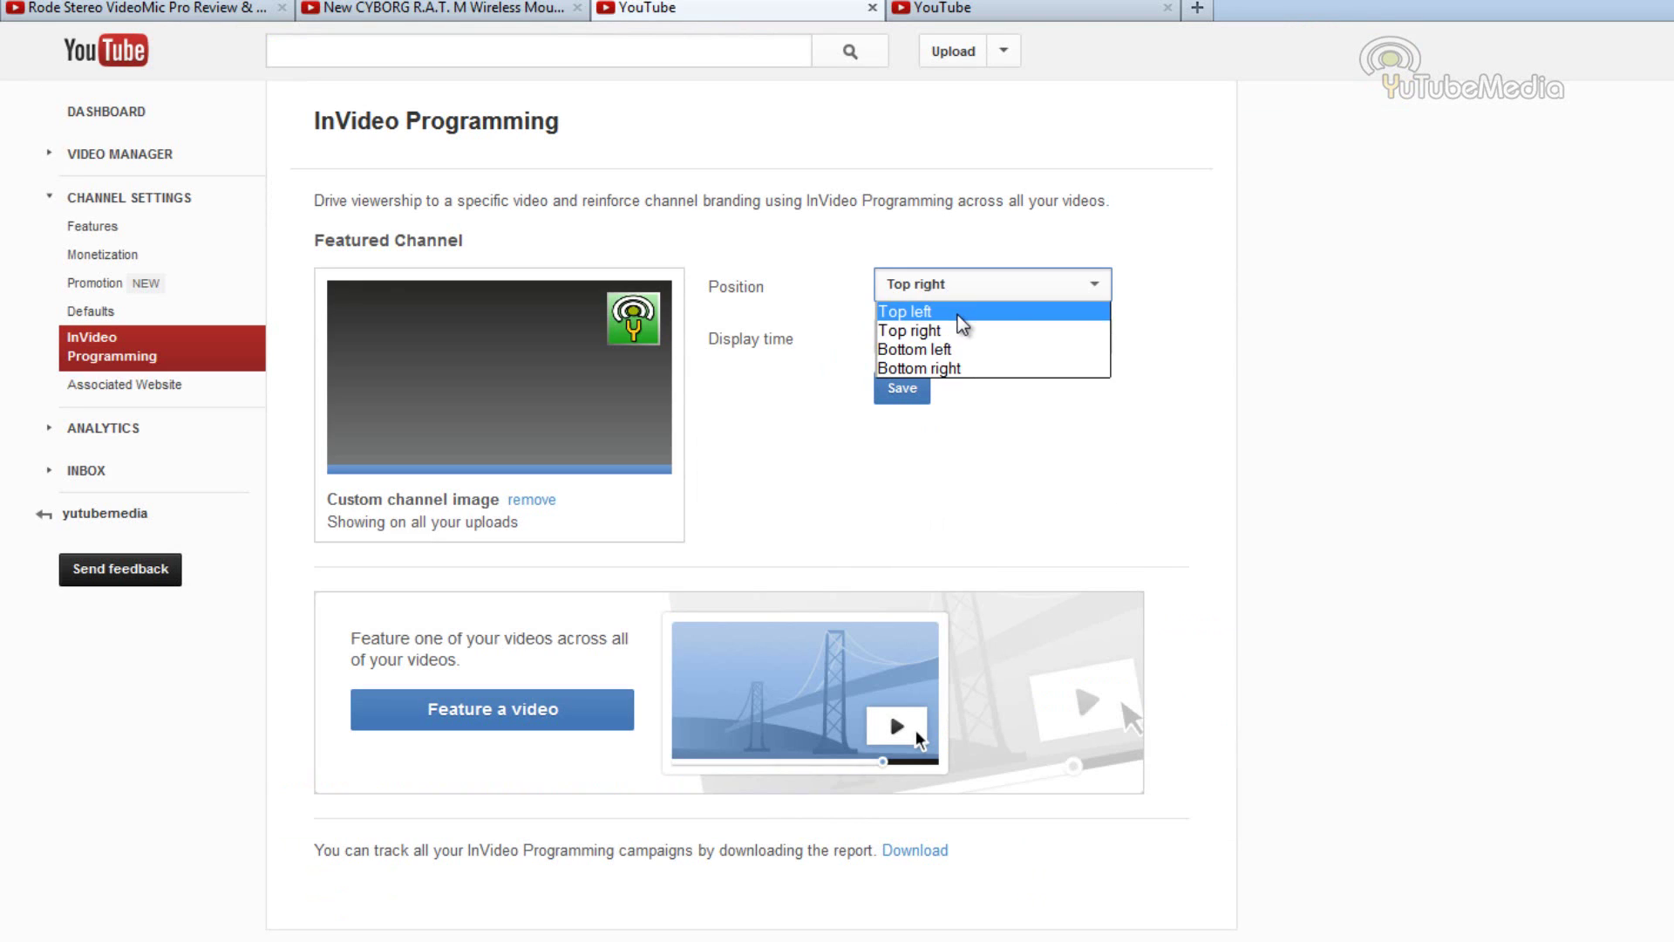
pyautogui.click(947, 303)
pyautogui.click(944, 295)
pyautogui.click(946, 330)
pyautogui.click(959, 285)
pyautogui.click(971, 352)
# Change the watermark display time to a custom start time and edit the start time.
pyautogui.click(961, 338)
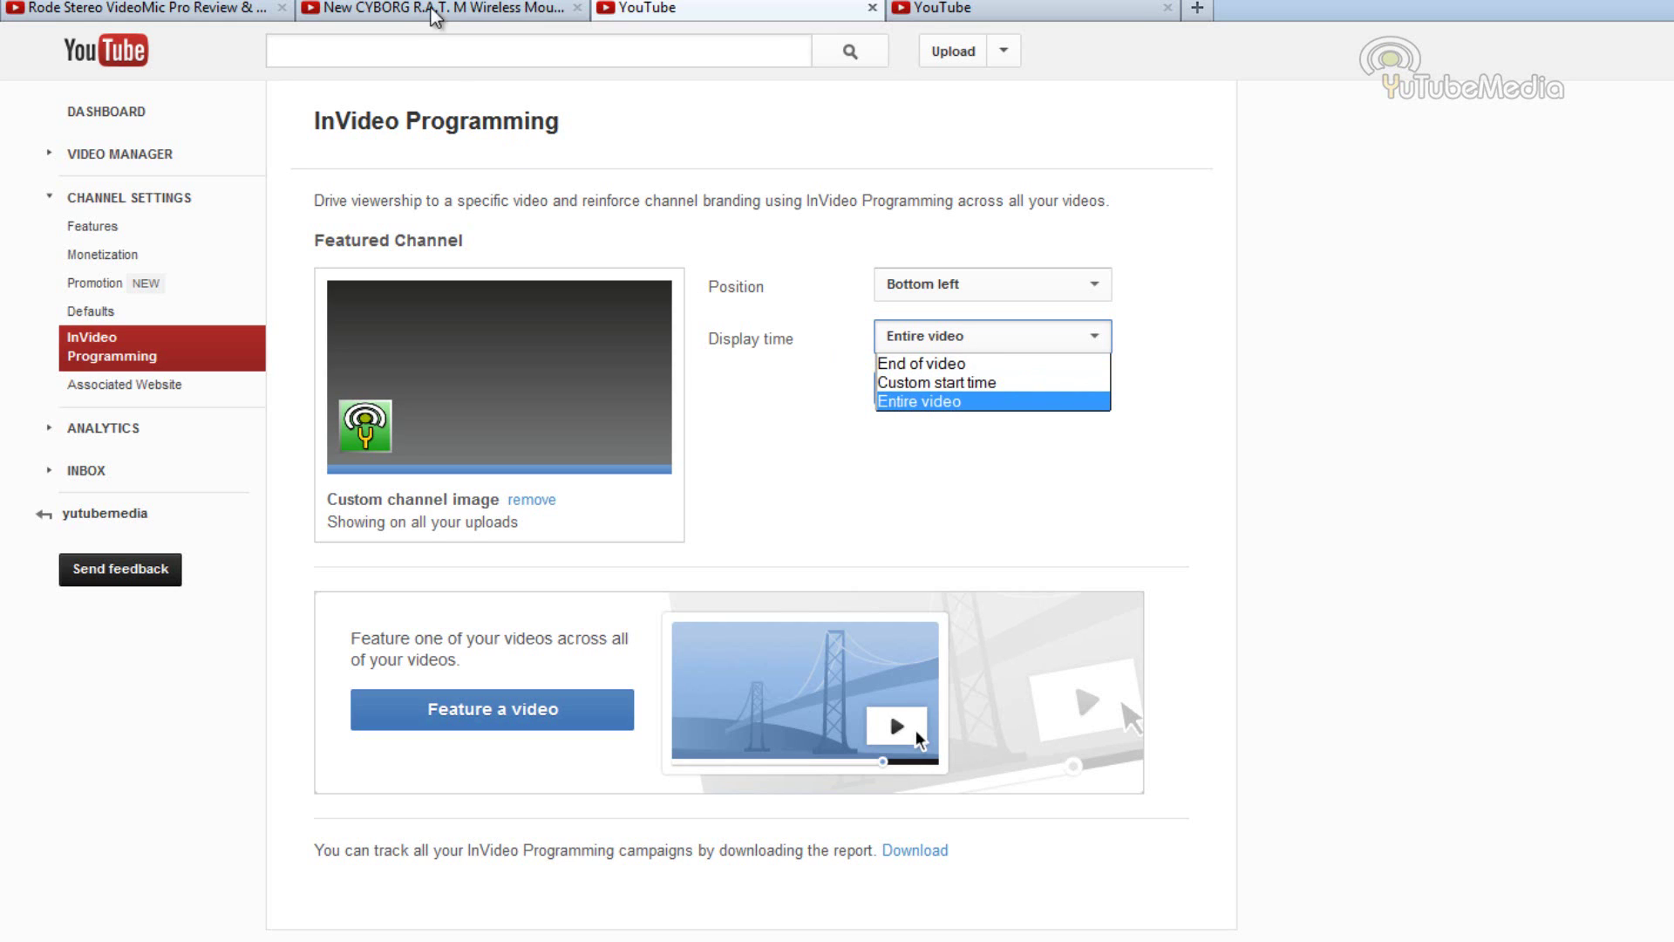
pyautogui.click(785, 198)
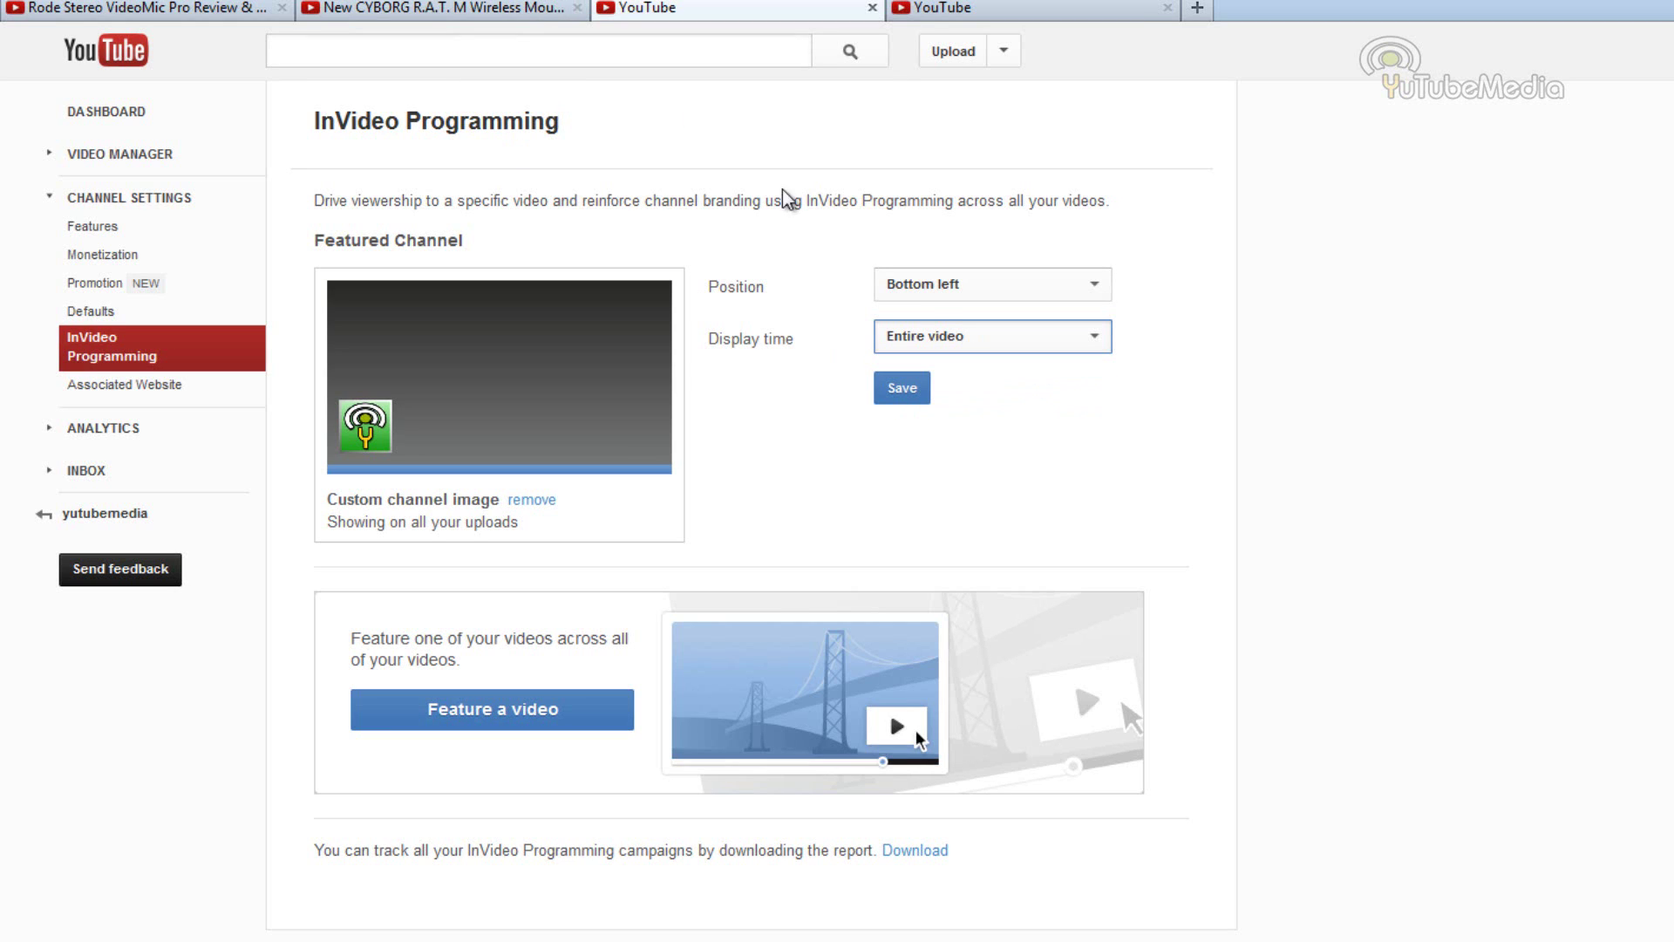
pyautogui.click(497, 12)
pyautogui.click(650, 8)
pyautogui.click(952, 337)
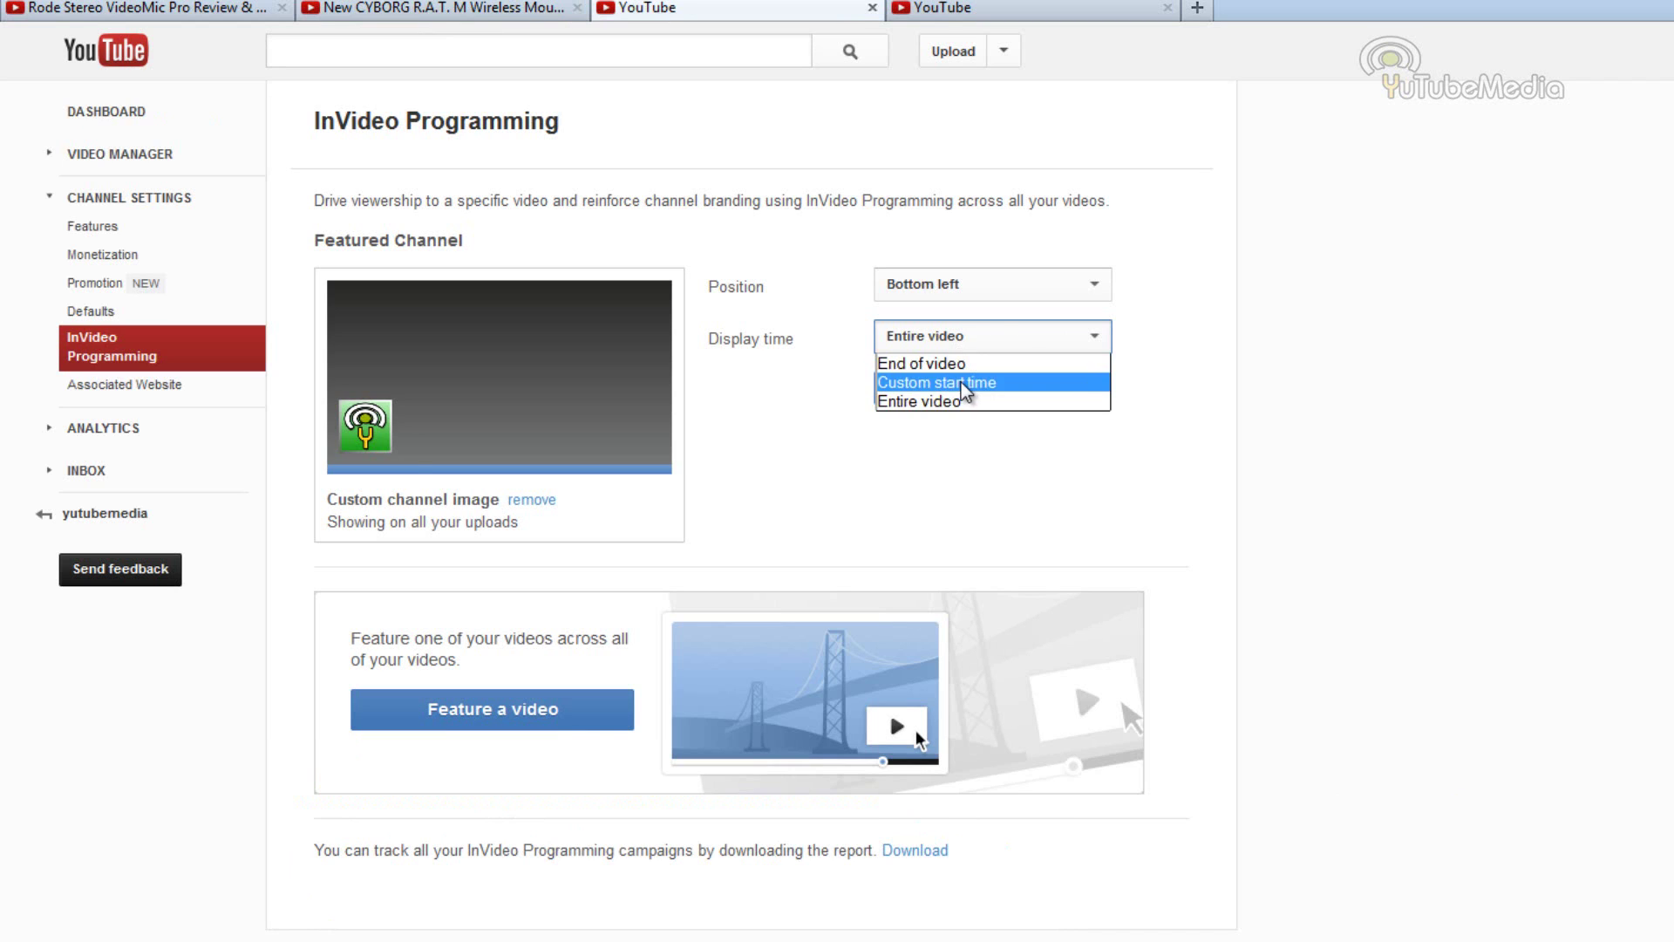
pyautogui.click(961, 378)
pyautogui.click(903, 382)
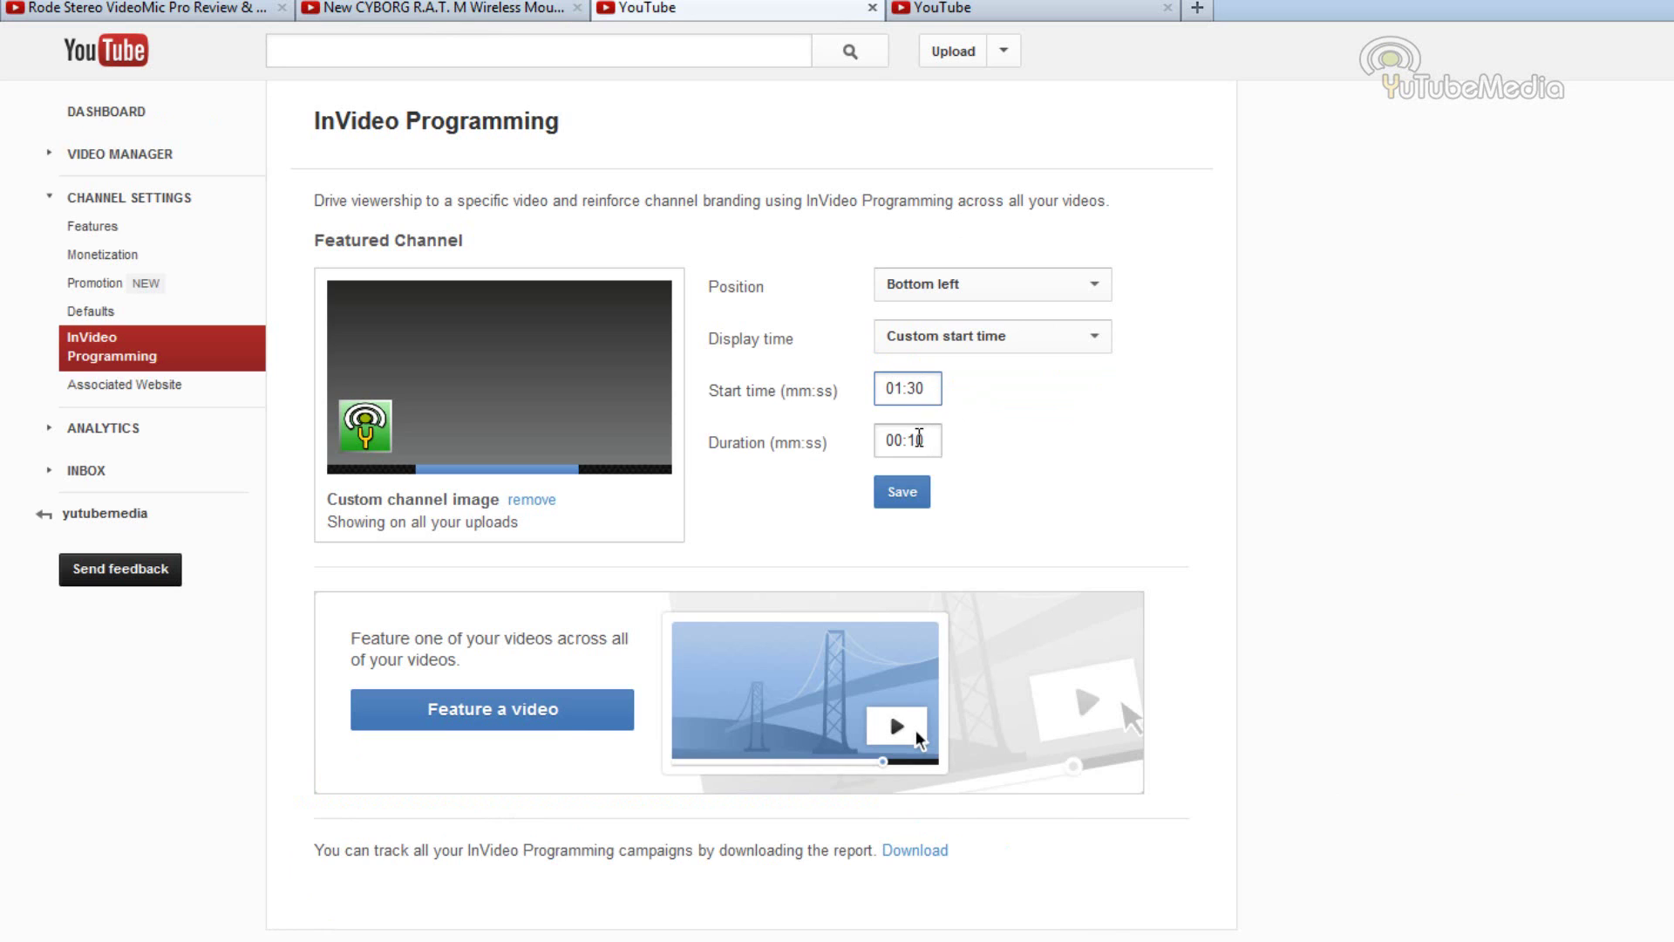
# Change the watermark duration to 10:10, keeping the 01:30 start, and save.
pyautogui.click(929, 438)
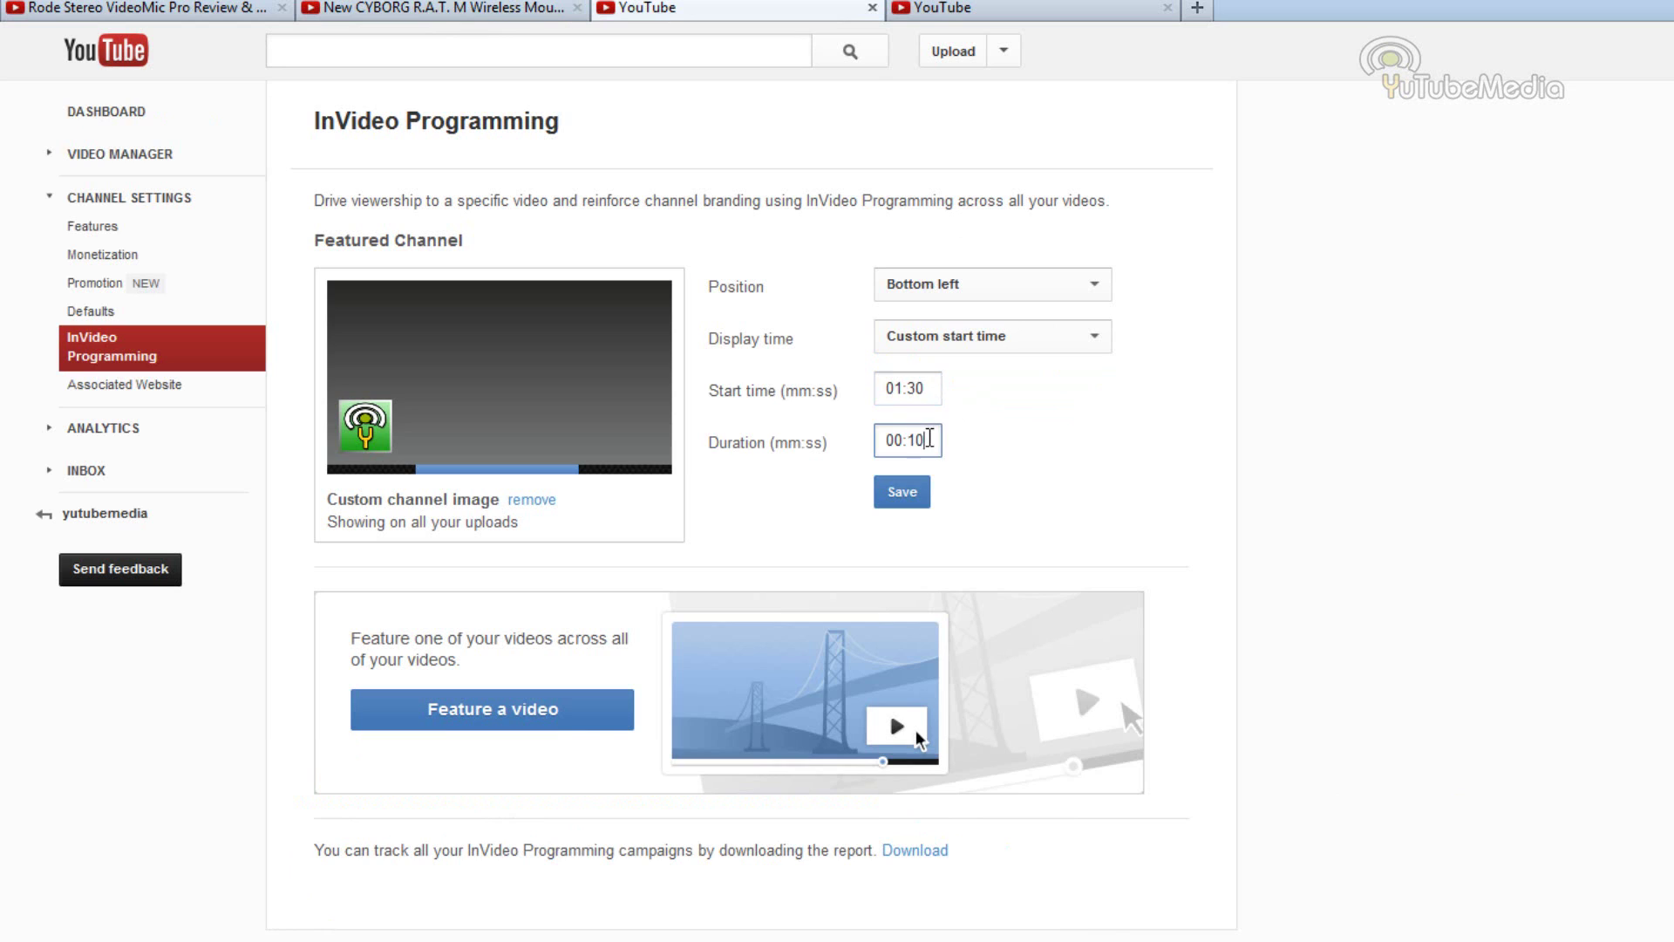
pyautogui.doubleClick(878, 445)
pyautogui.write('1')
pyautogui.doubleClick(880, 442)
pyautogui.click(845, 442)
pyautogui.doubleClick(907, 388)
pyautogui.click(930, 383)
pyautogui.click(859, 385)
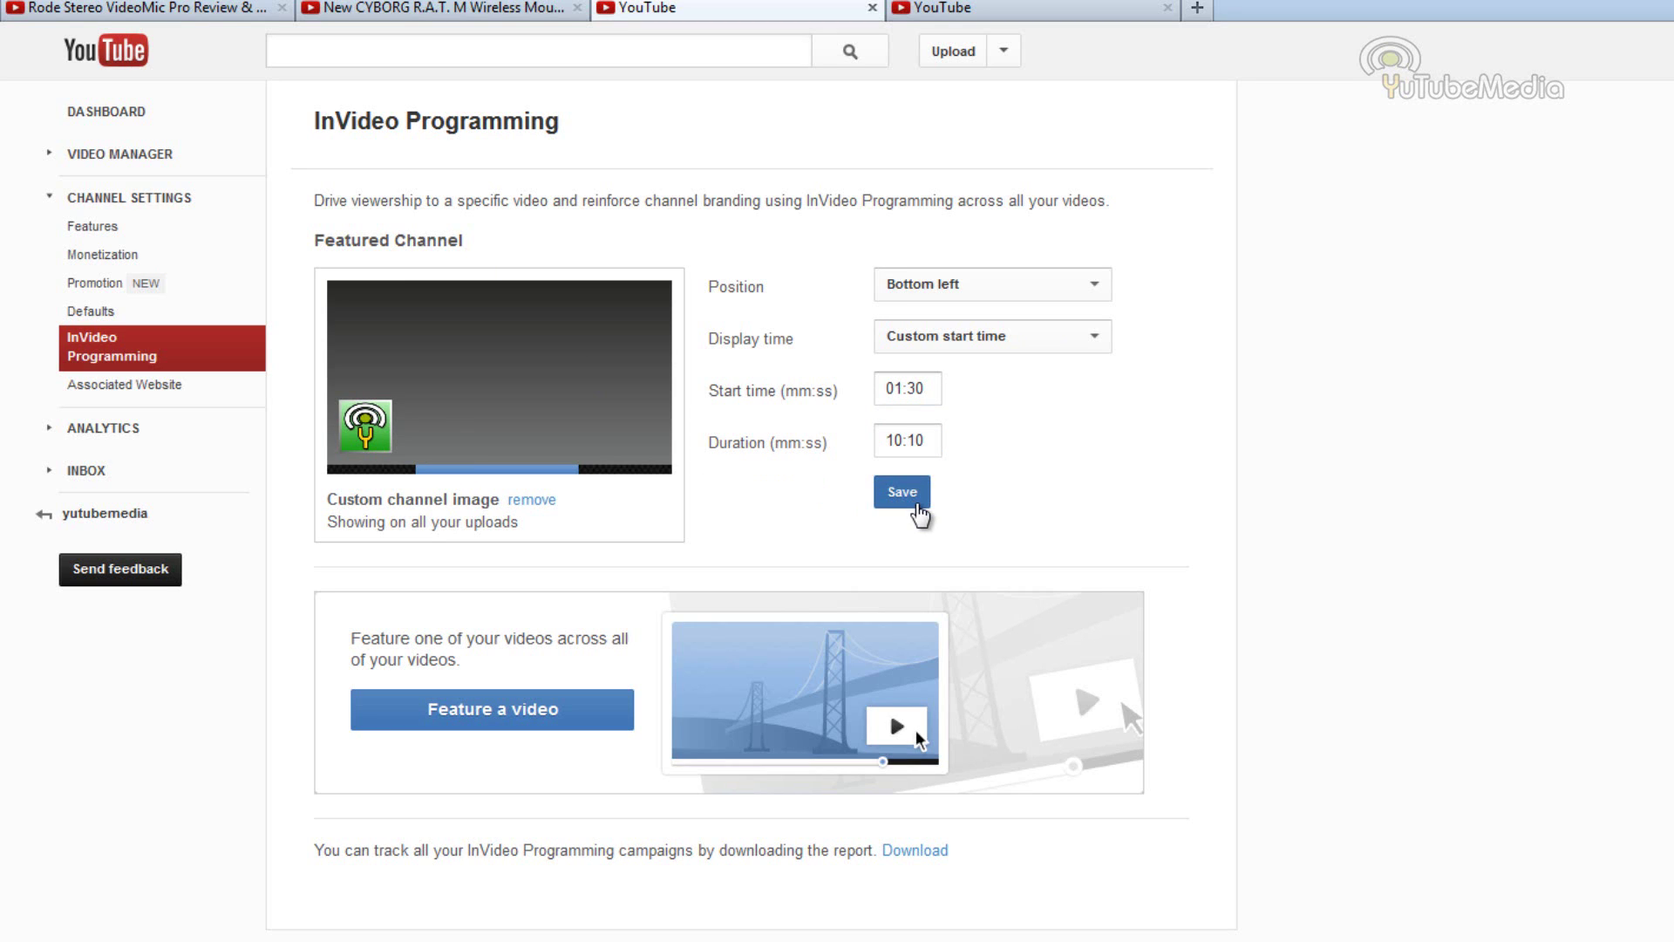
pyautogui.click(897, 497)
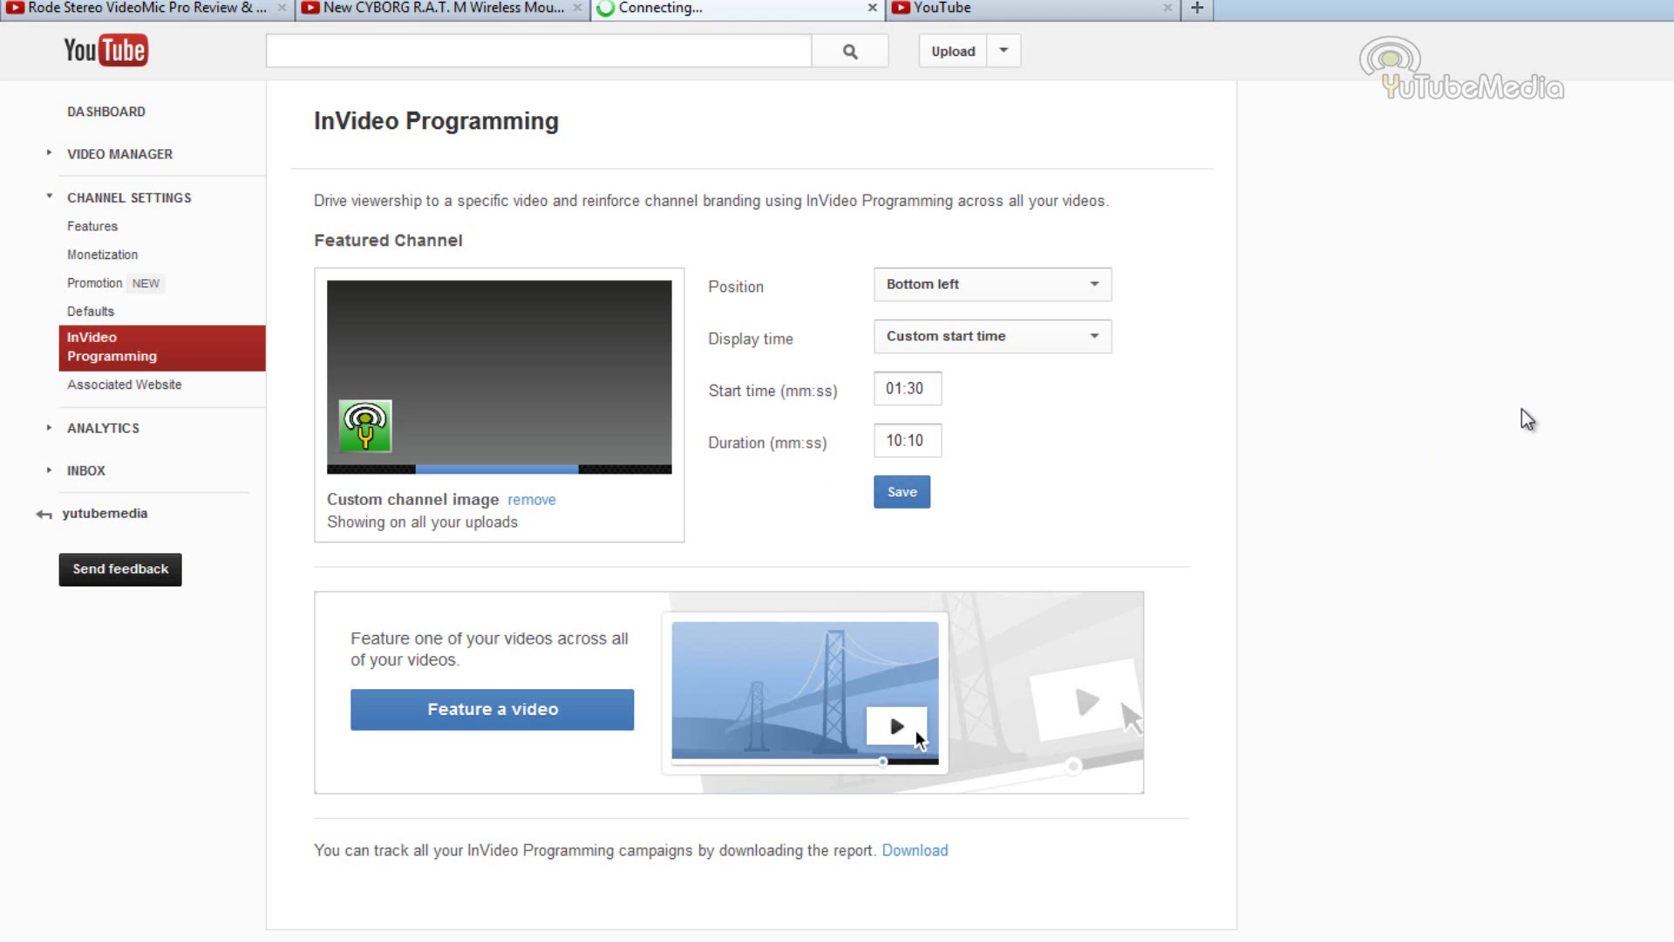
# Choose the New CYBORG R.A.T. M review as the featured video for all uploads.
pyautogui.click(495, 783)
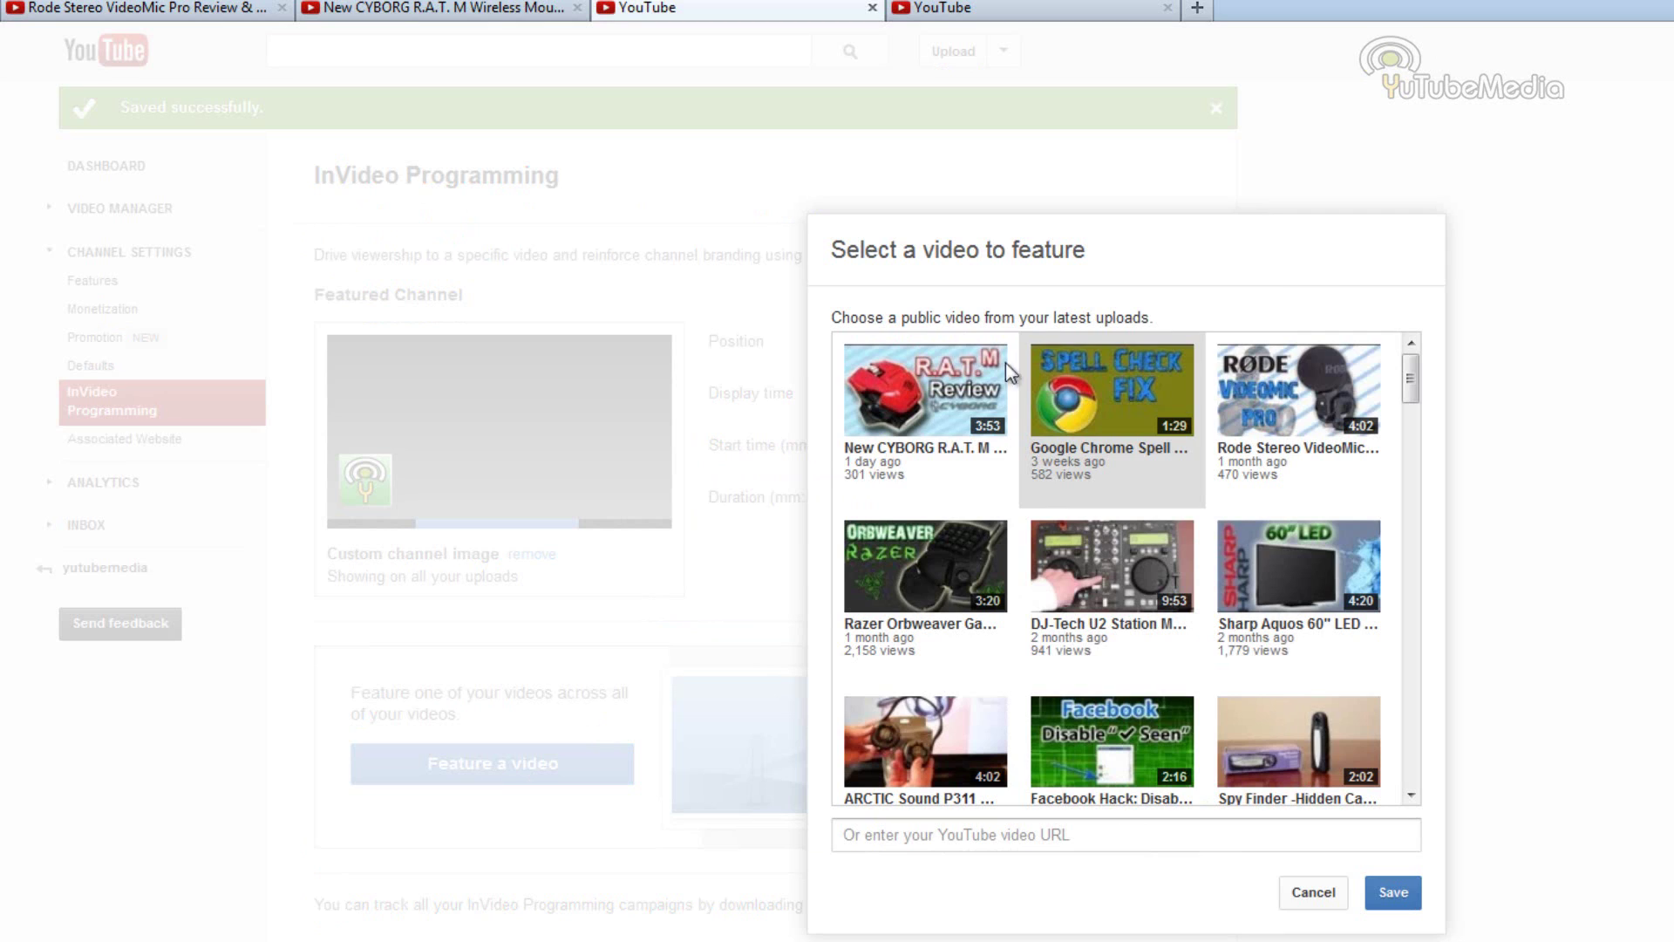
pyautogui.click(910, 373)
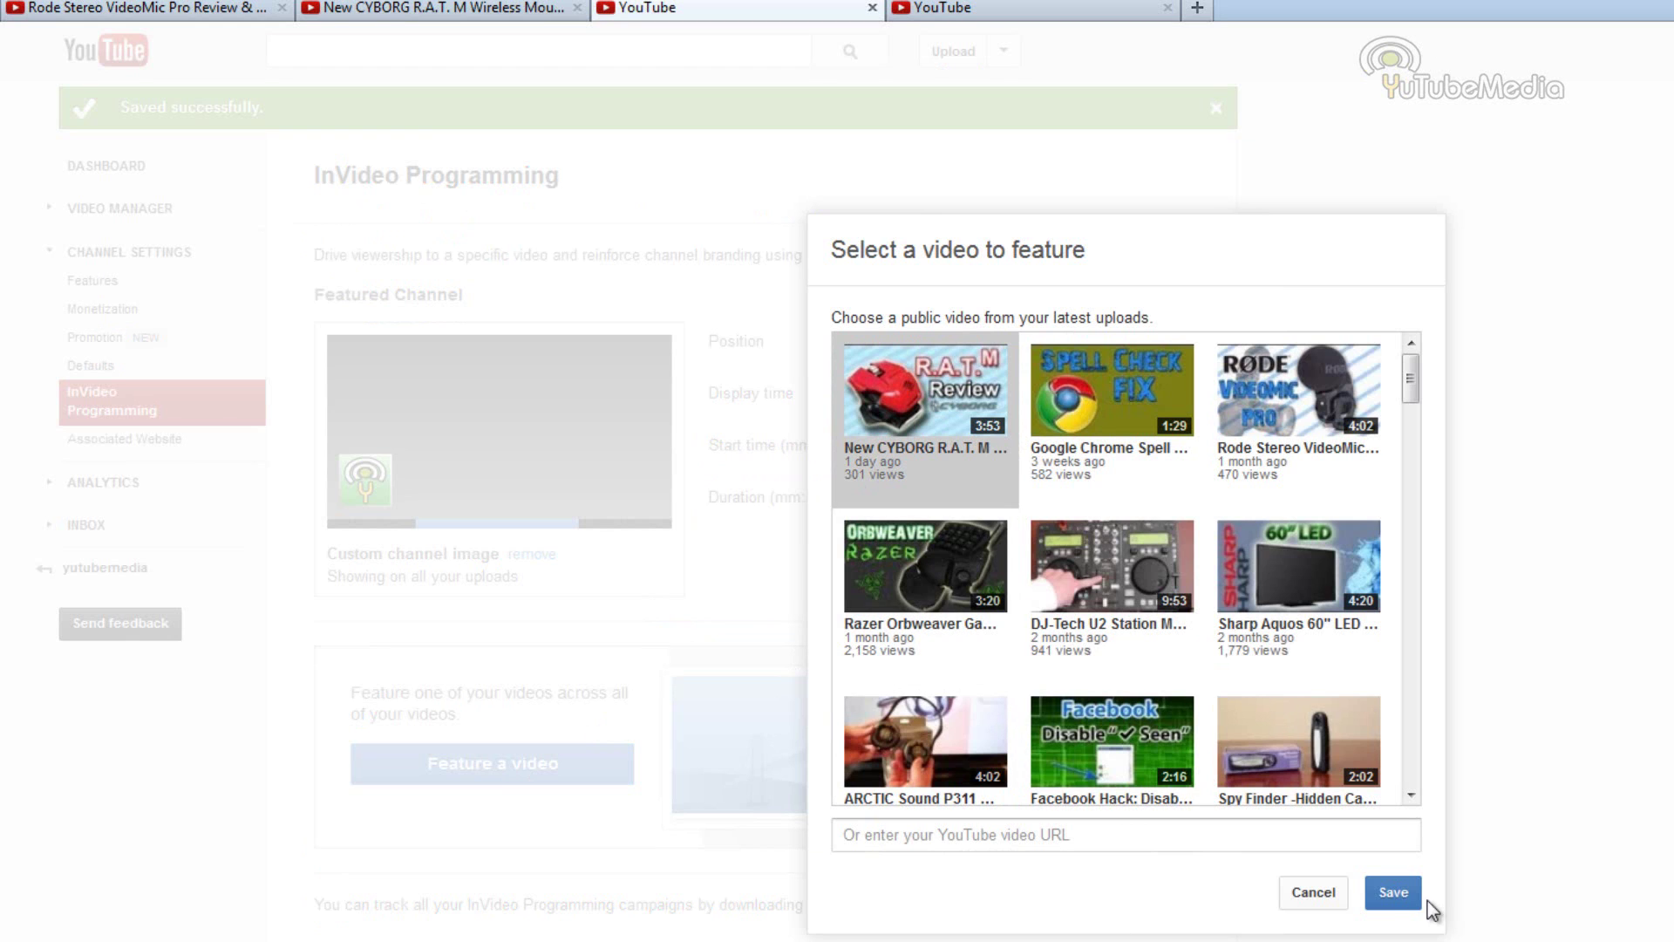
pyautogui.click(1391, 892)
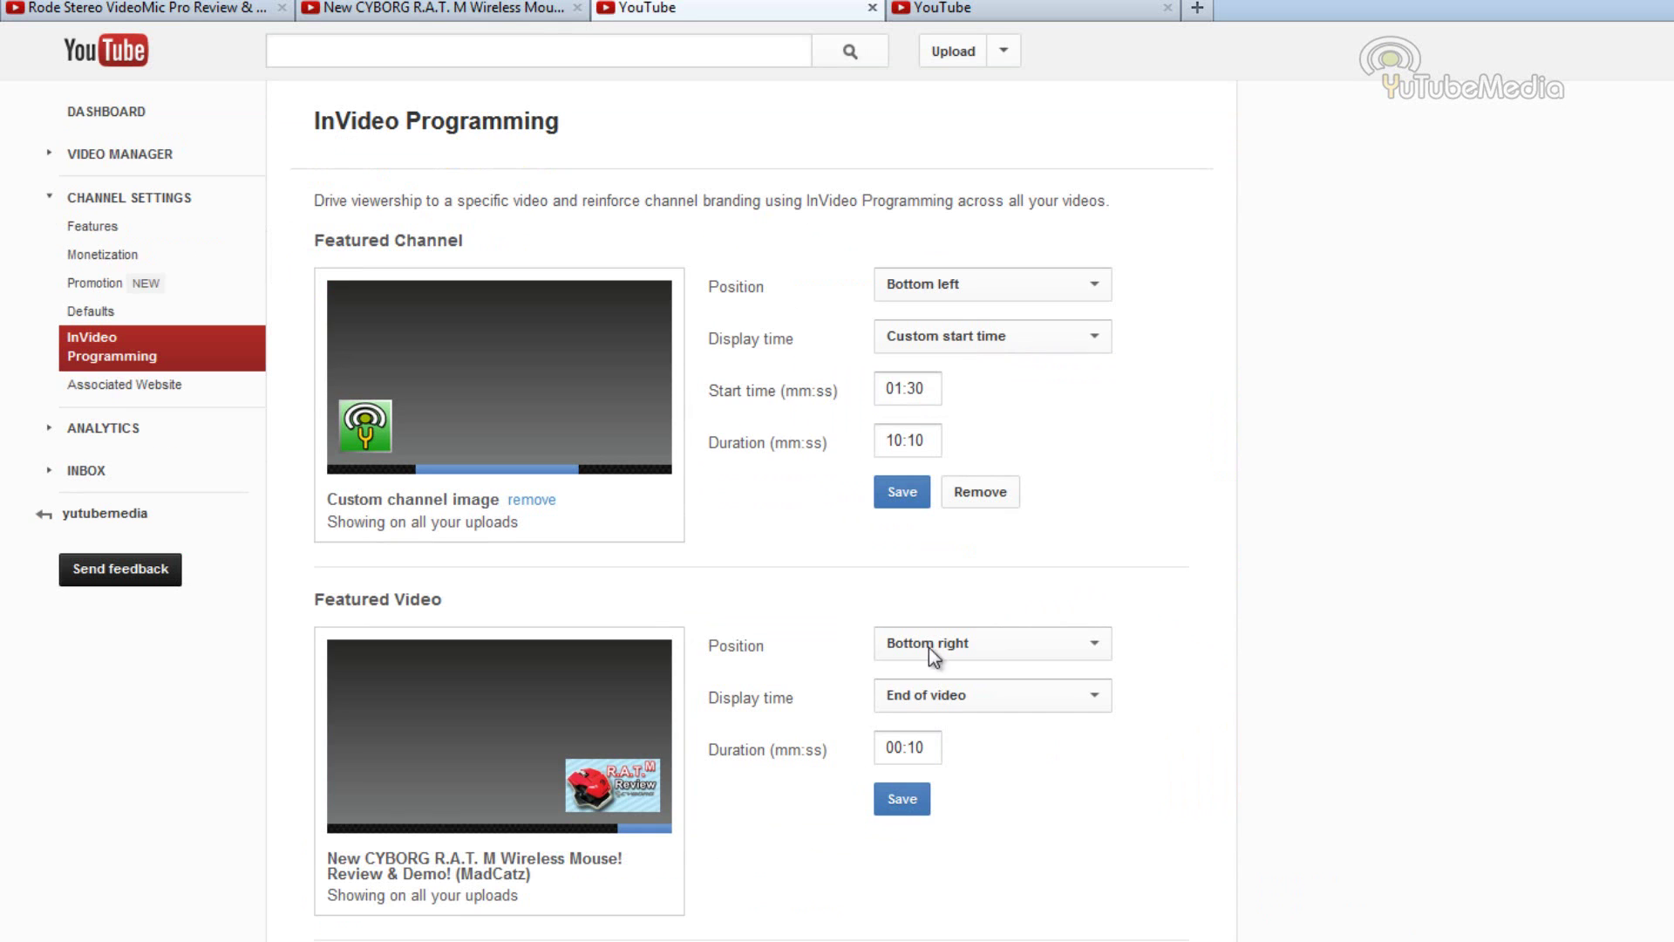
# Place the featured video top left with a custom 01:30 start time and save.
pyautogui.click(979, 643)
pyautogui.click(931, 673)
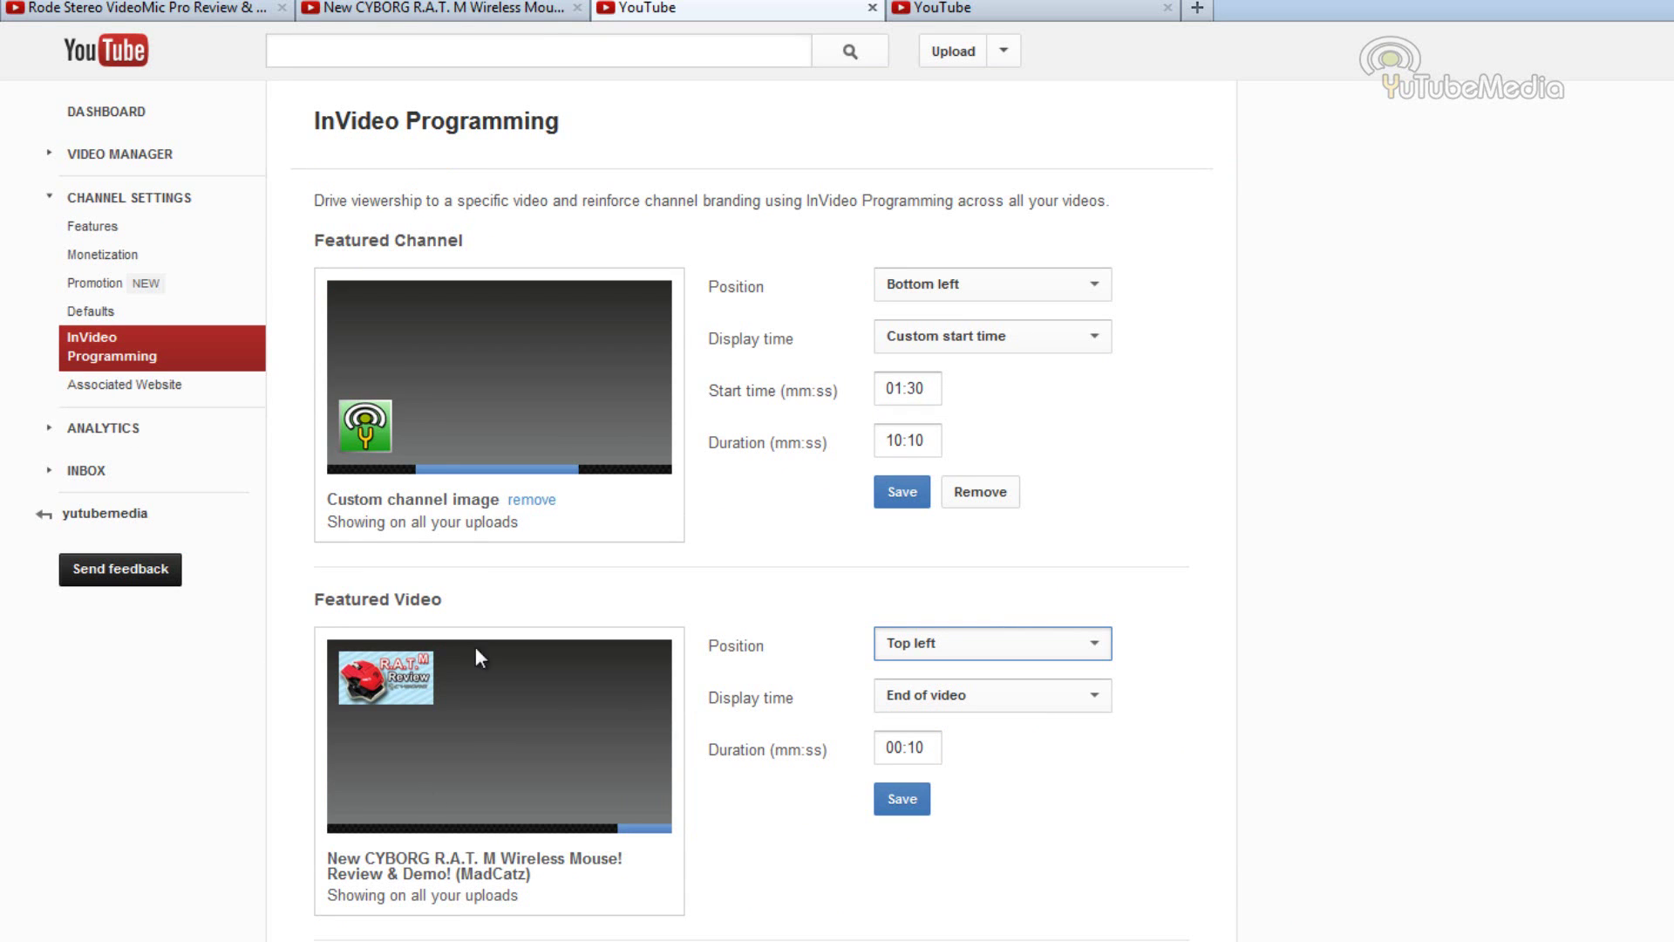
pyautogui.click(1052, 696)
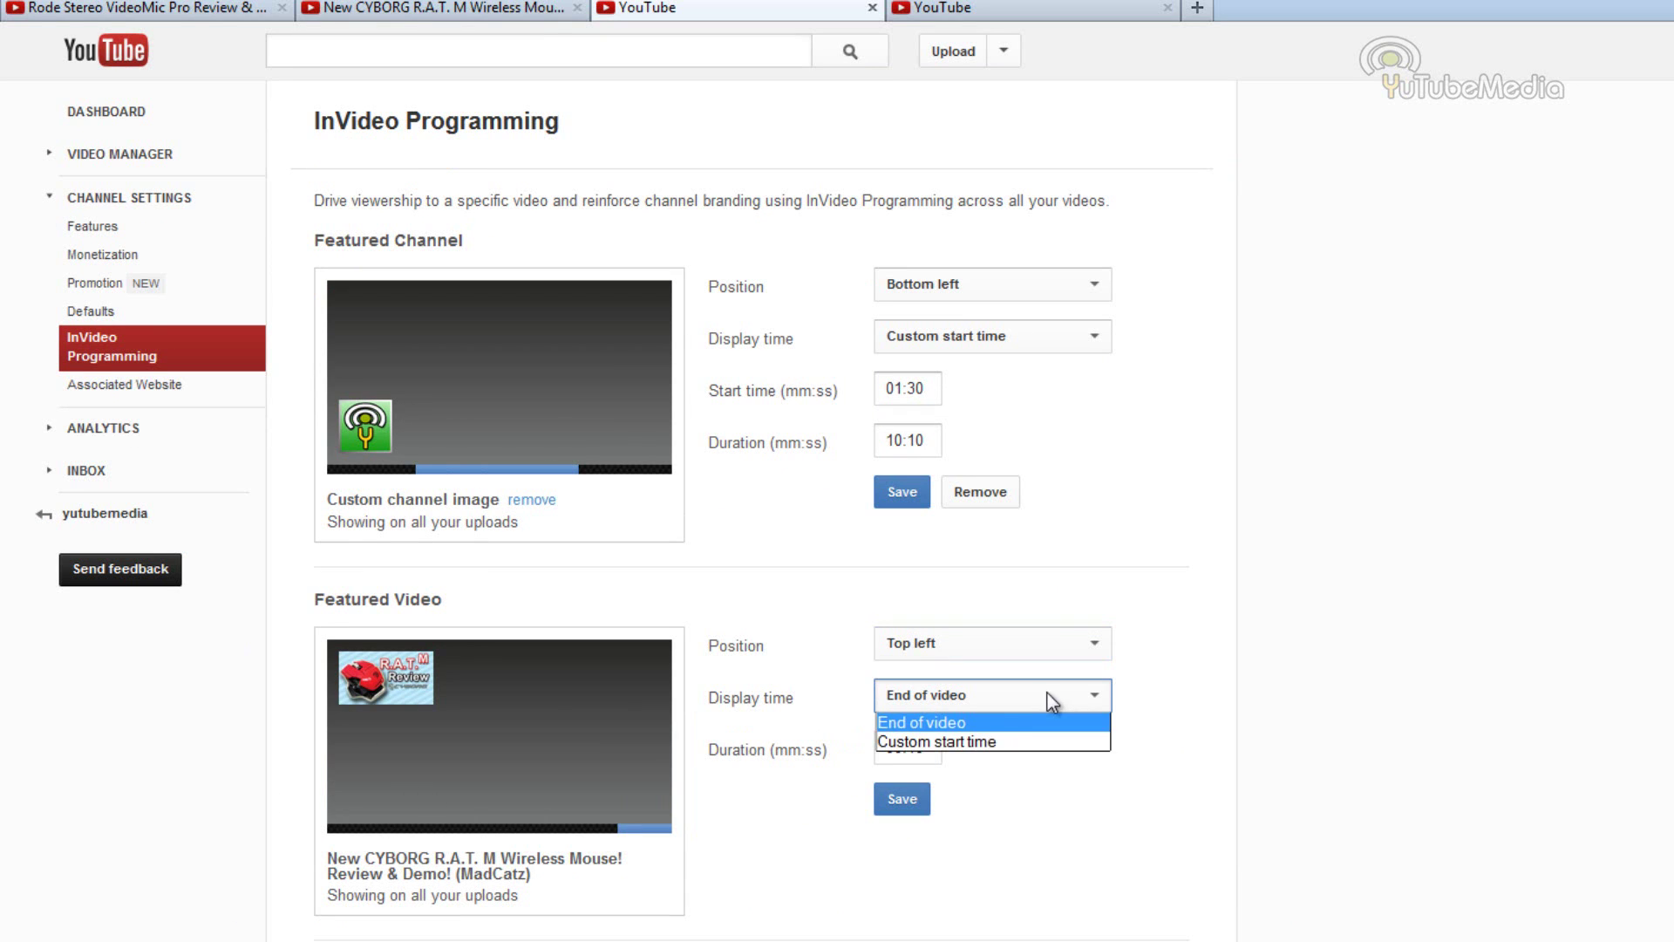
pyautogui.click(986, 741)
pyautogui.click(893, 750)
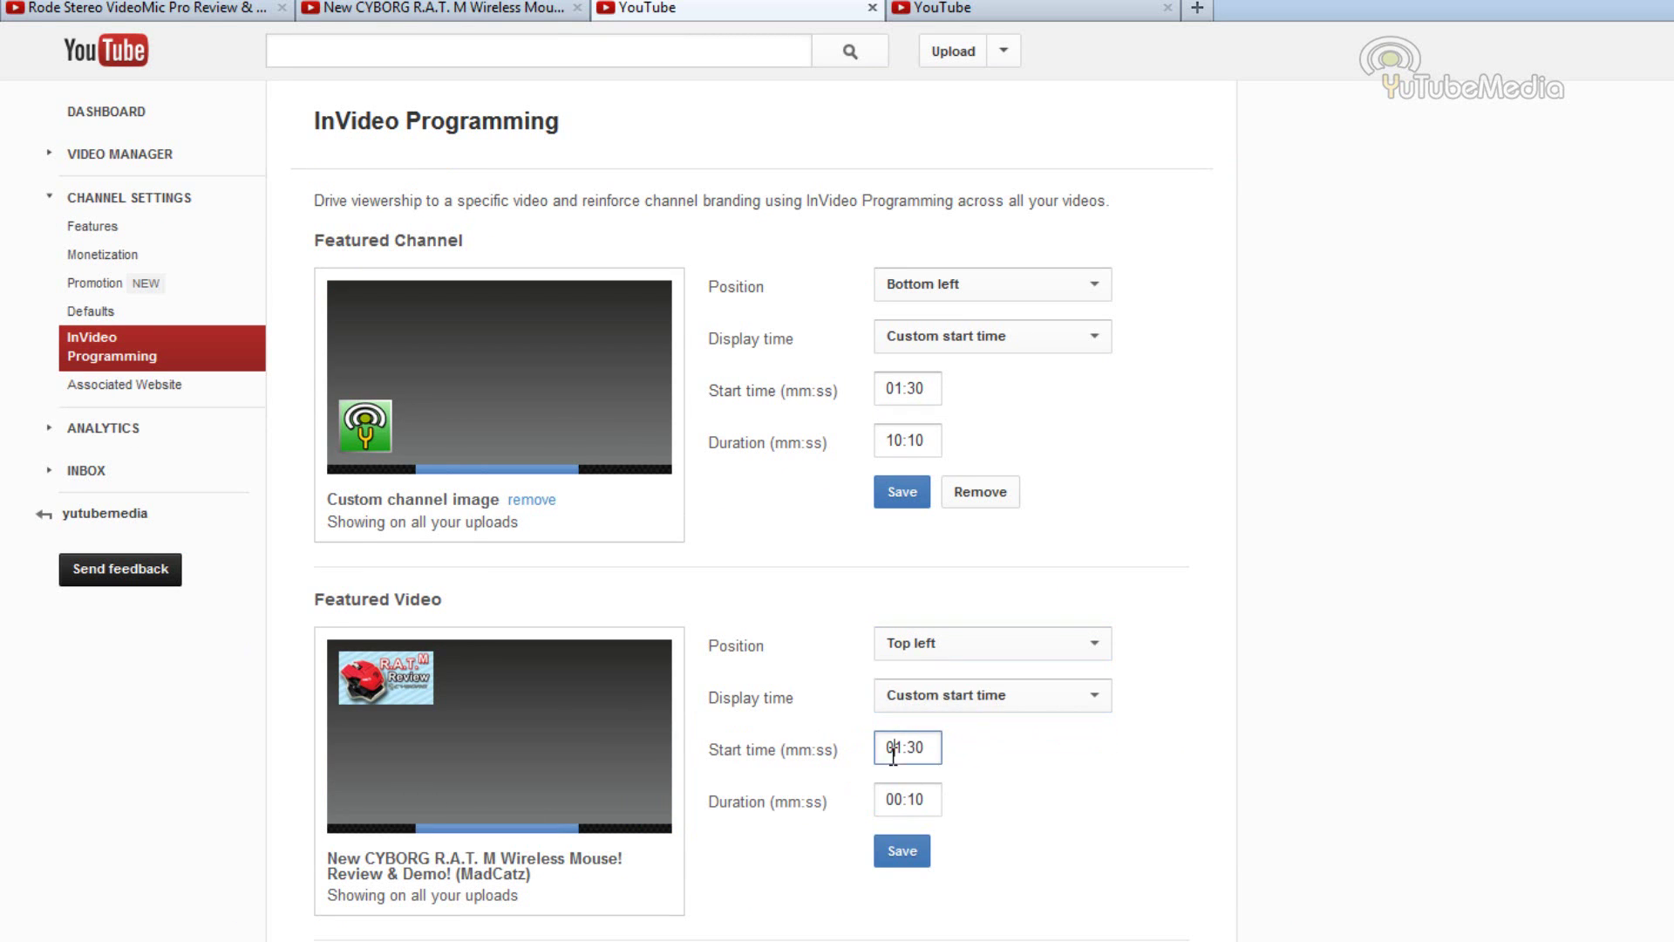
pyautogui.click(938, 747)
pyautogui.click(913, 847)
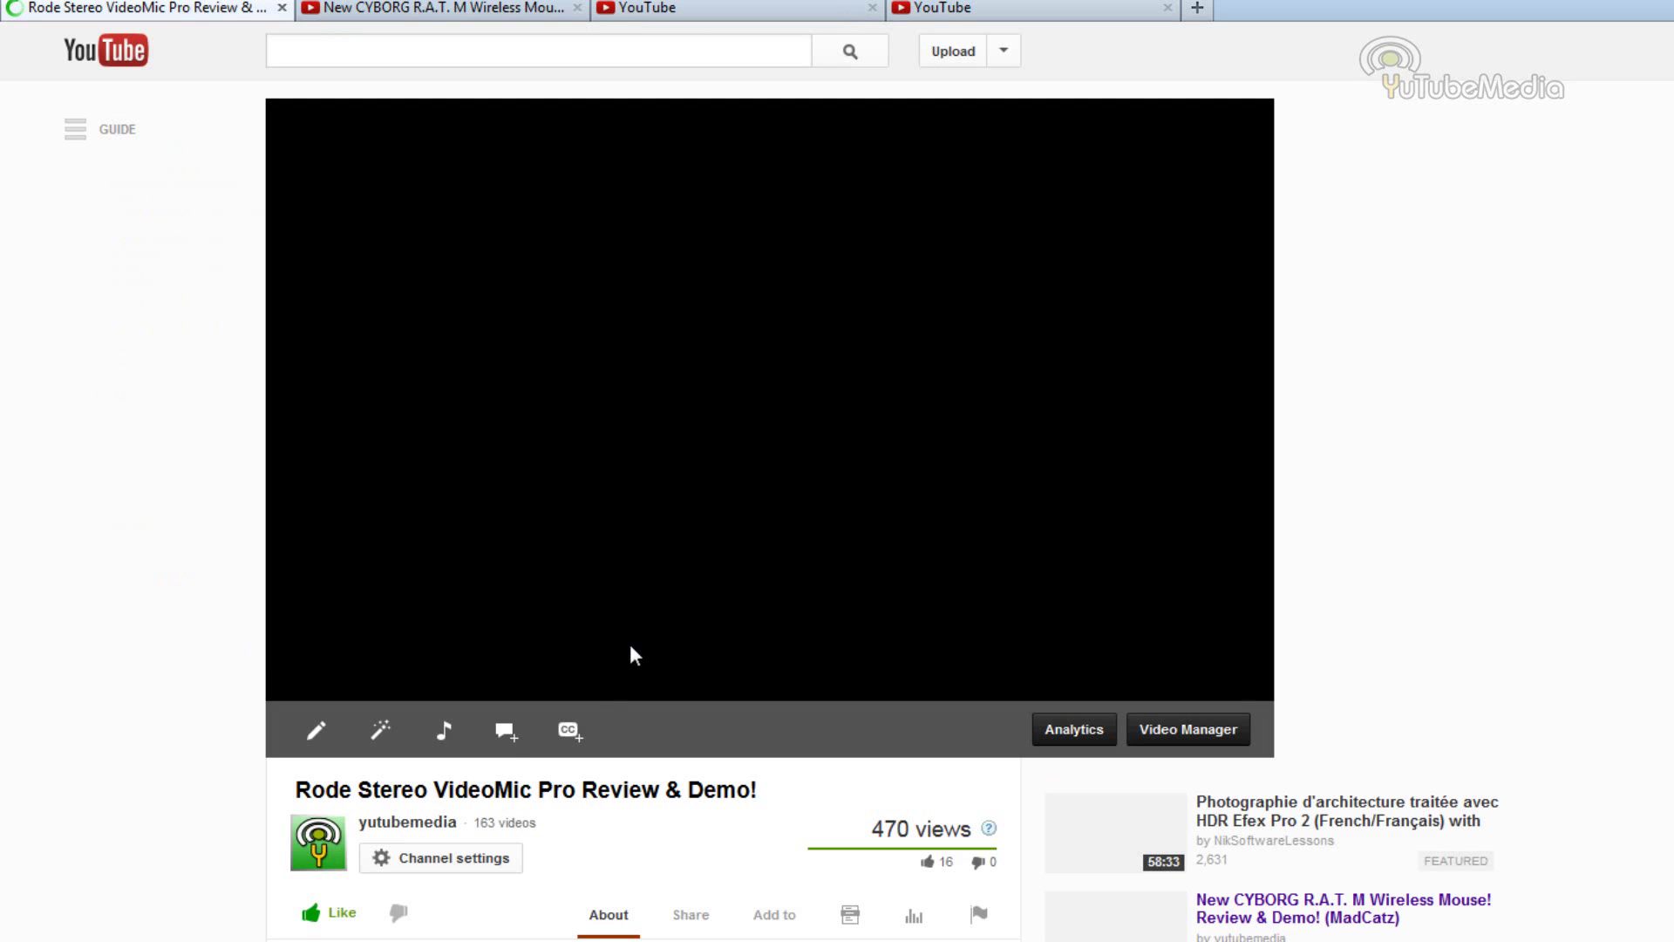
# Seek the Rode review to about 1:25, dismiss the ad, and pause at 1:32 to check both overlays.
pyautogui.click(628, 664)
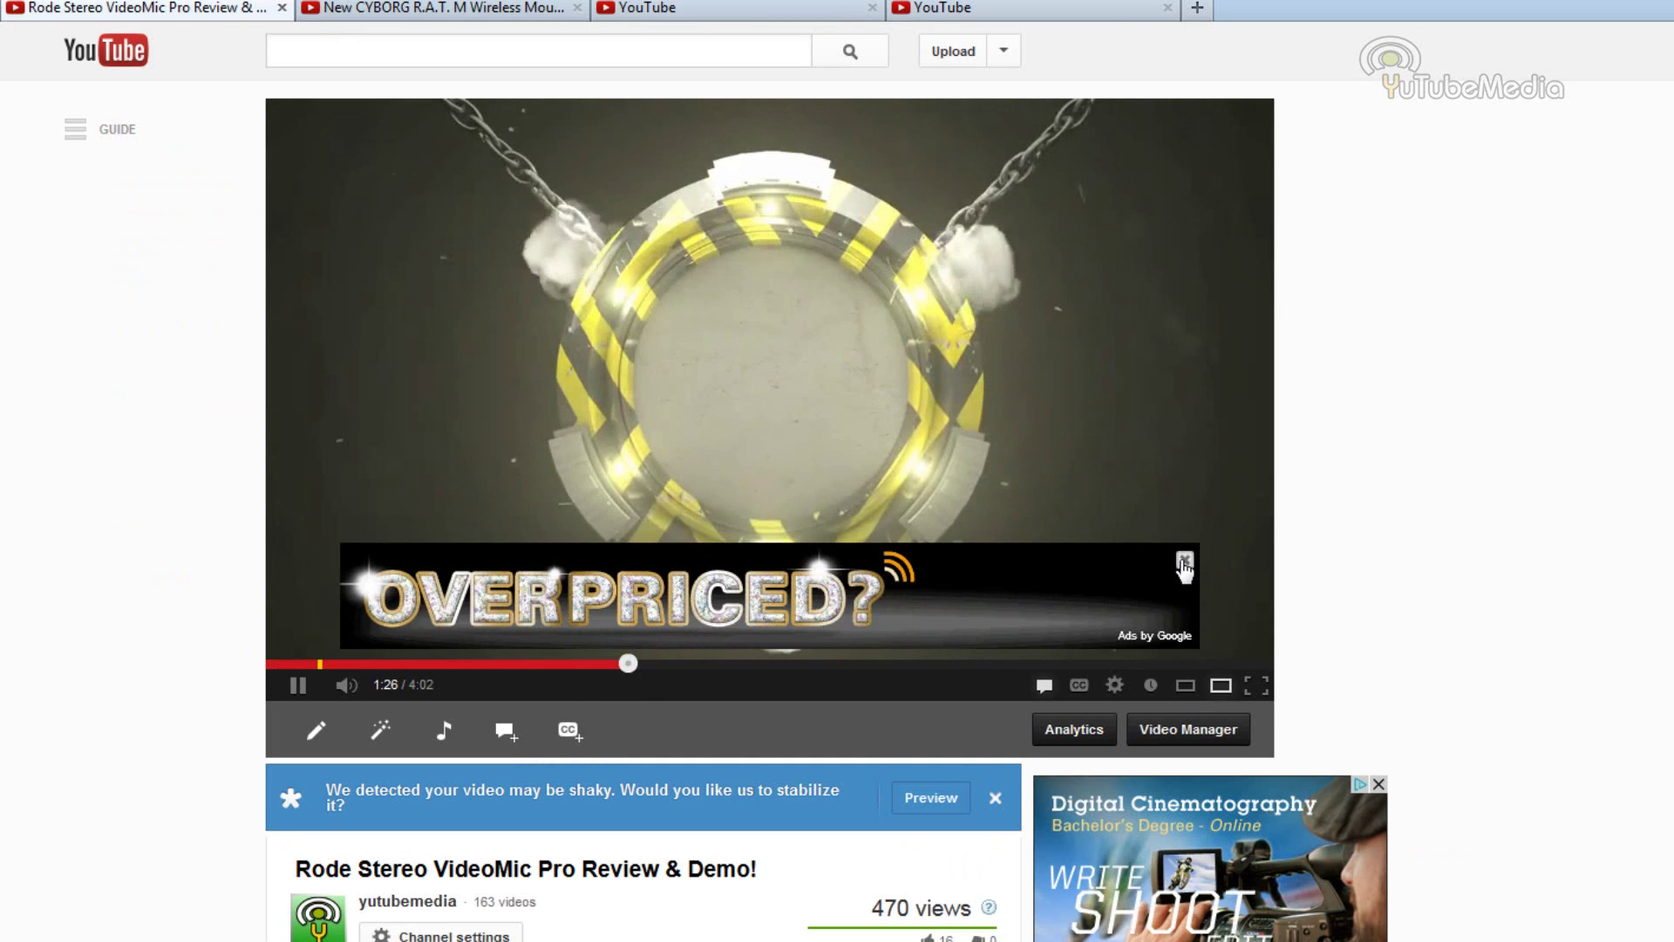
pyautogui.click(1184, 559)
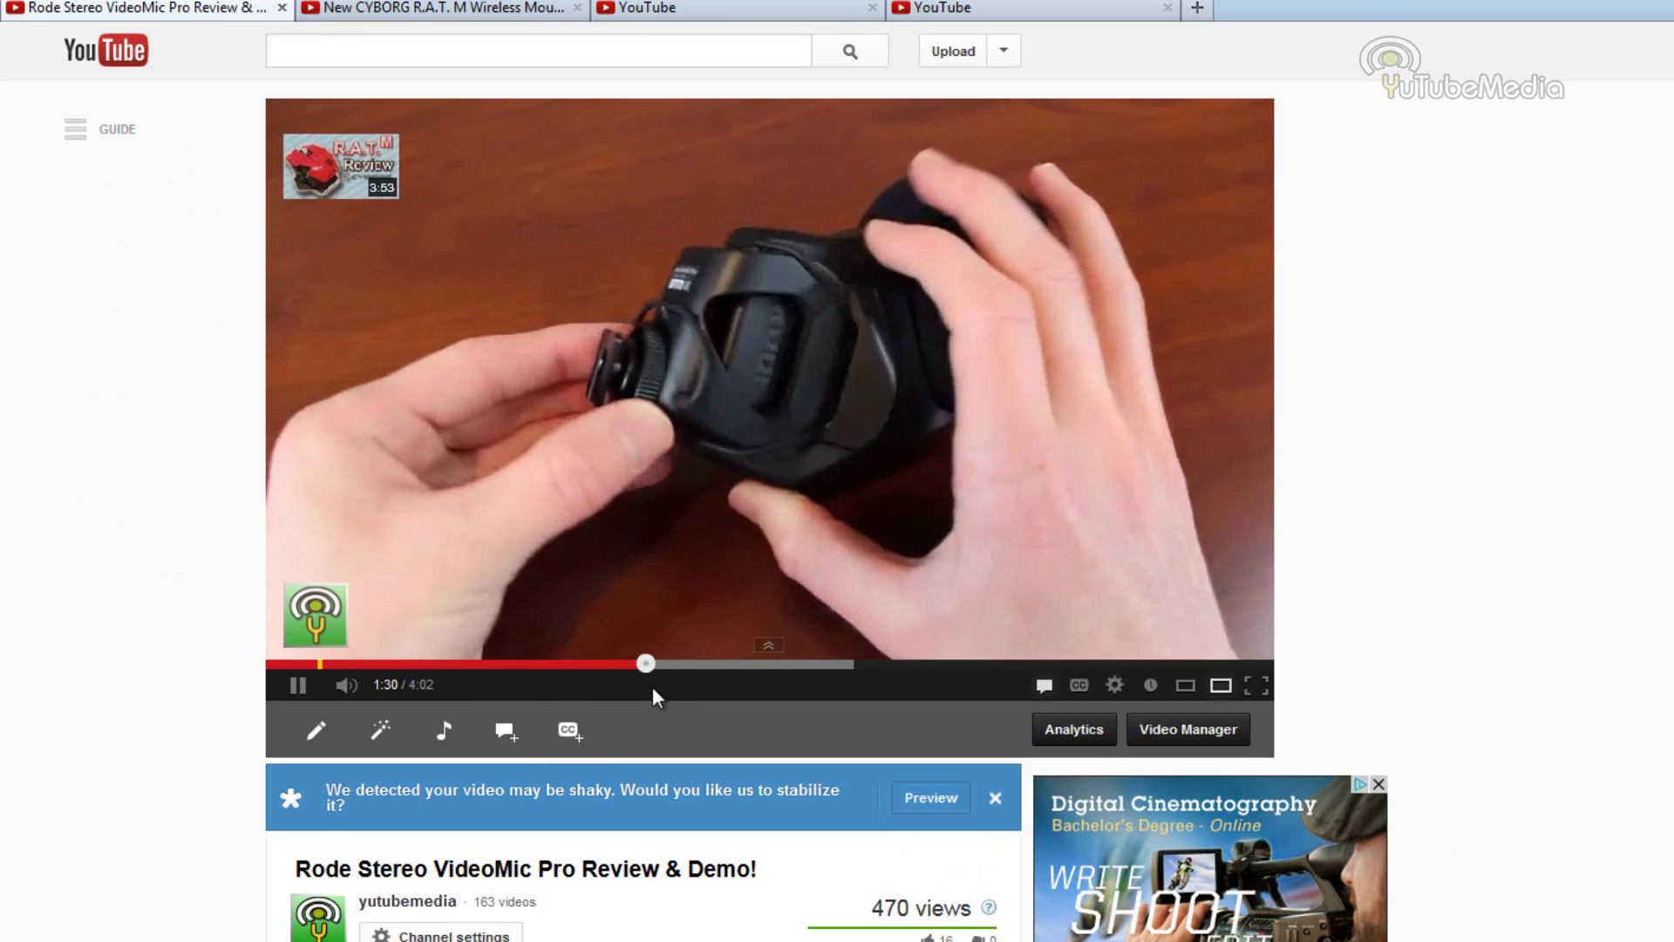
pyautogui.click(297, 687)
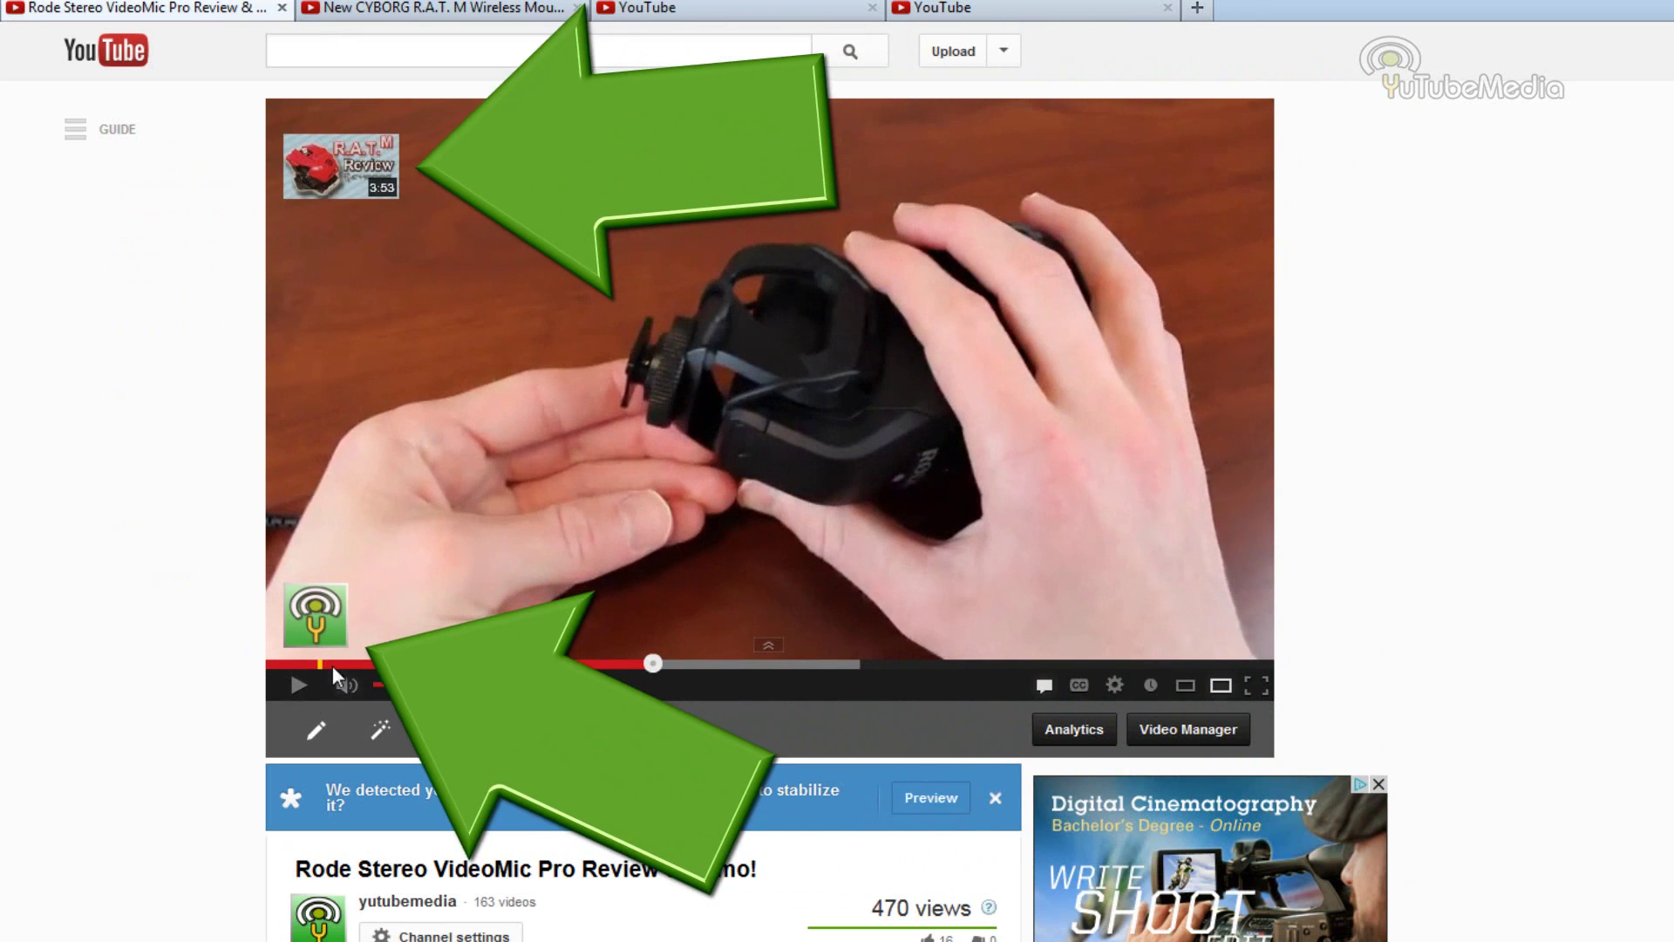
pyautogui.moveTo(318, 633)
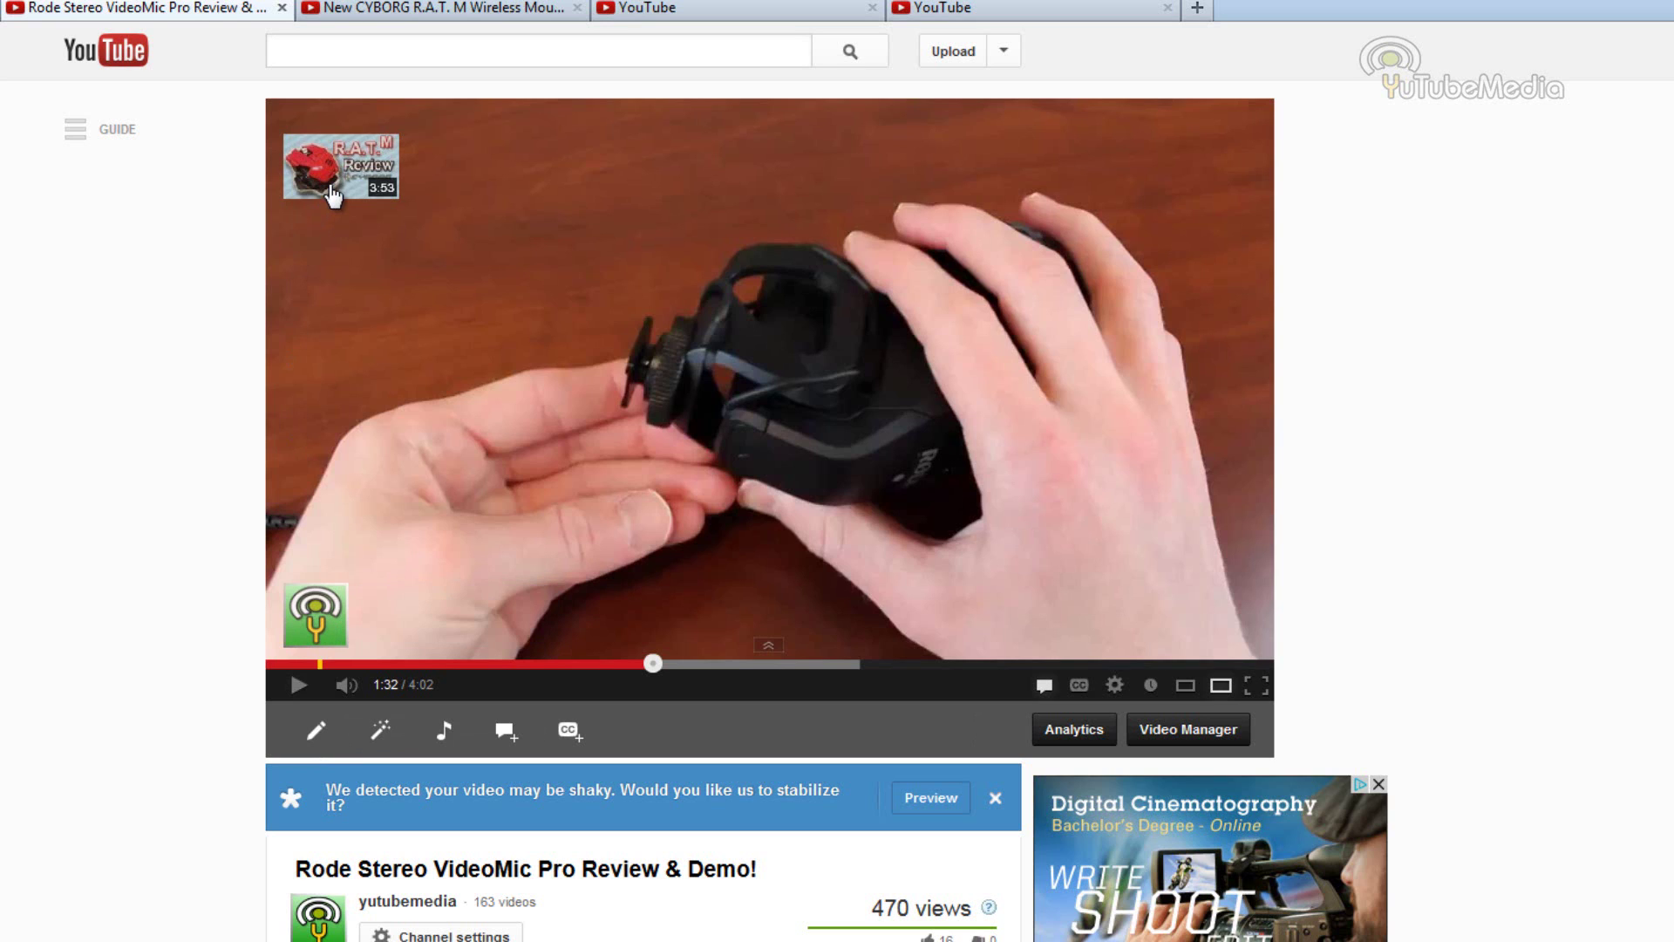
pyautogui.moveTo(351, 178)
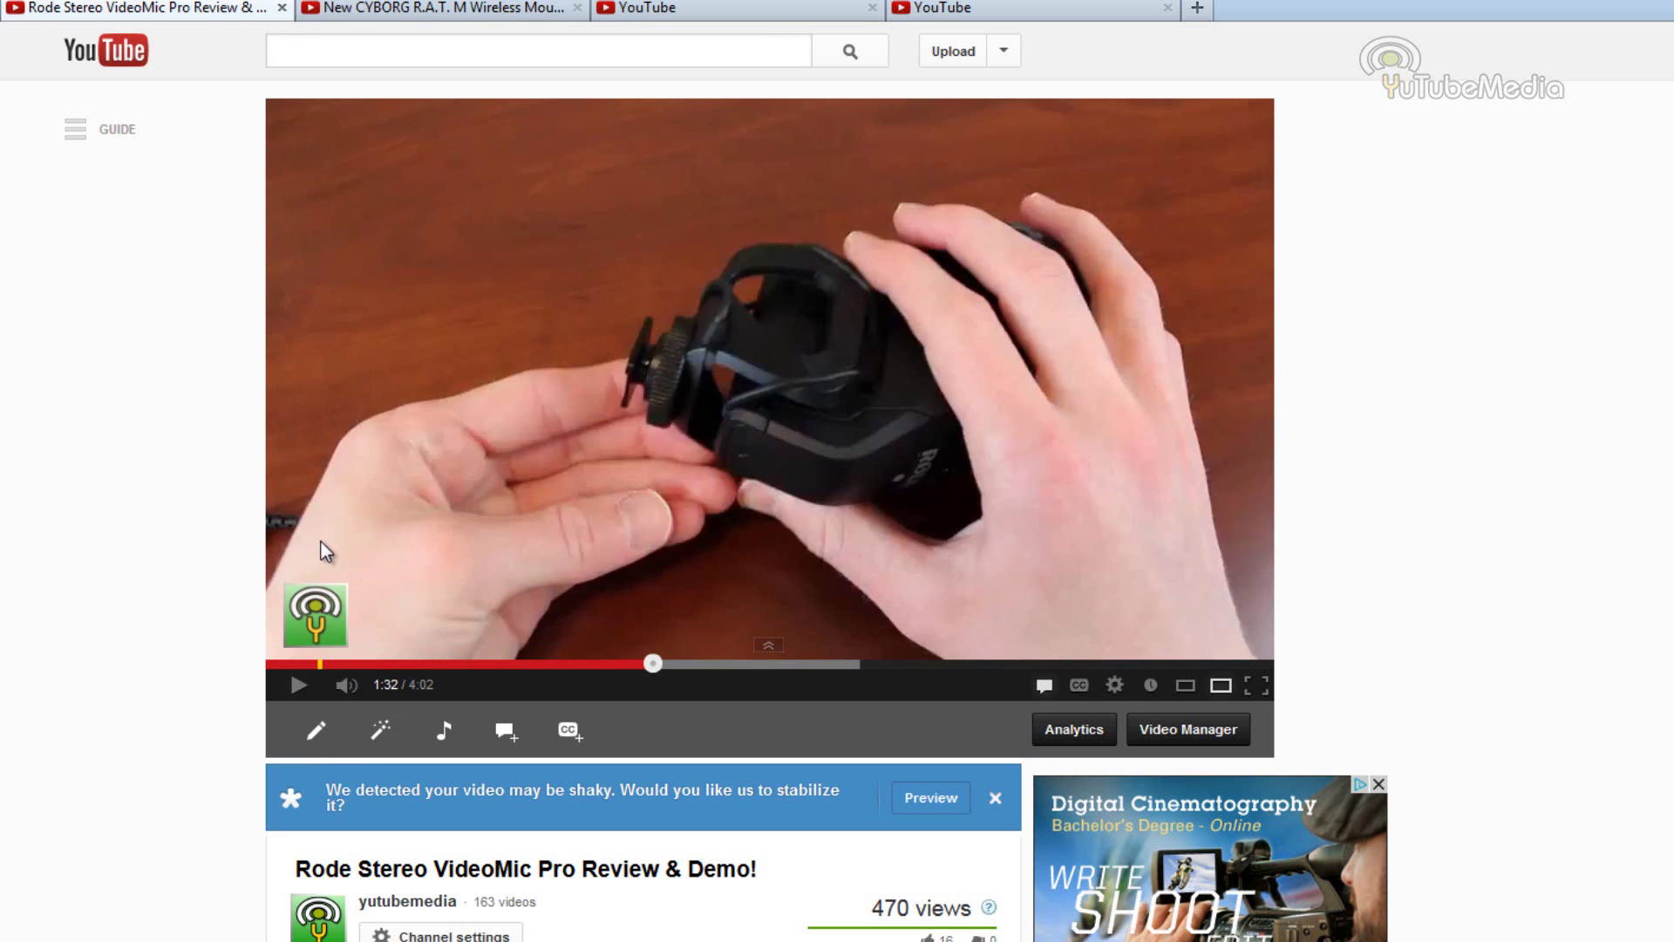
# Move through the CYBORG video, settings and Rode review tabs, ending on the InVideo Programming settings.
pyautogui.click(470, 8)
pyautogui.click(732, 8)
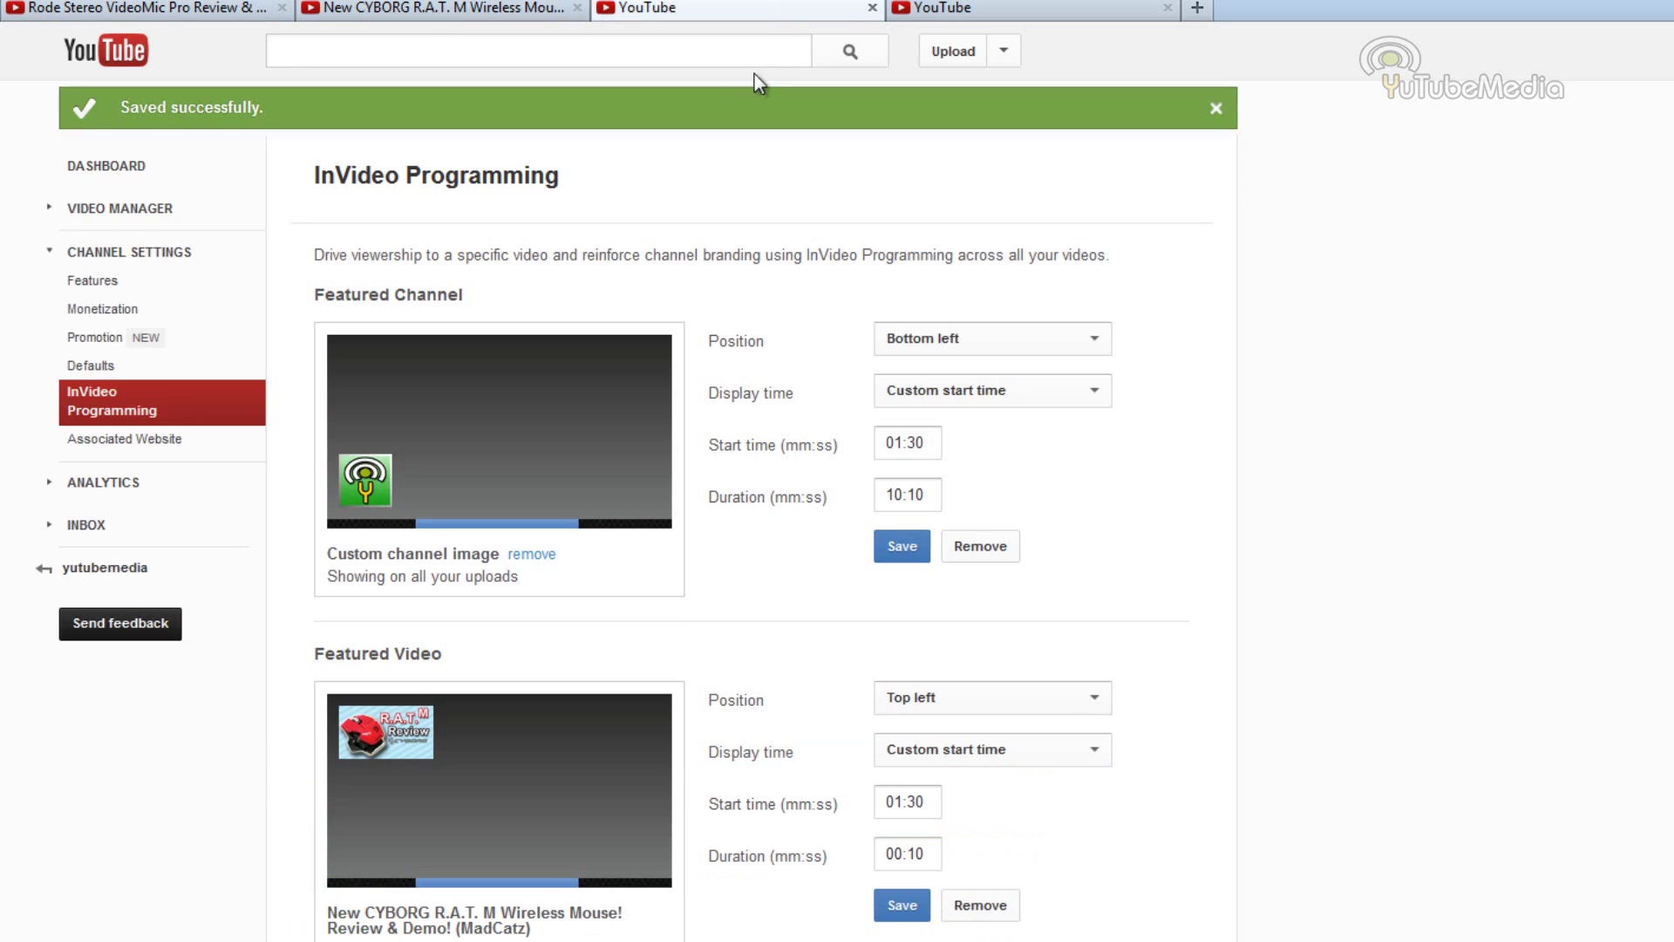
pyautogui.click(250, 7)
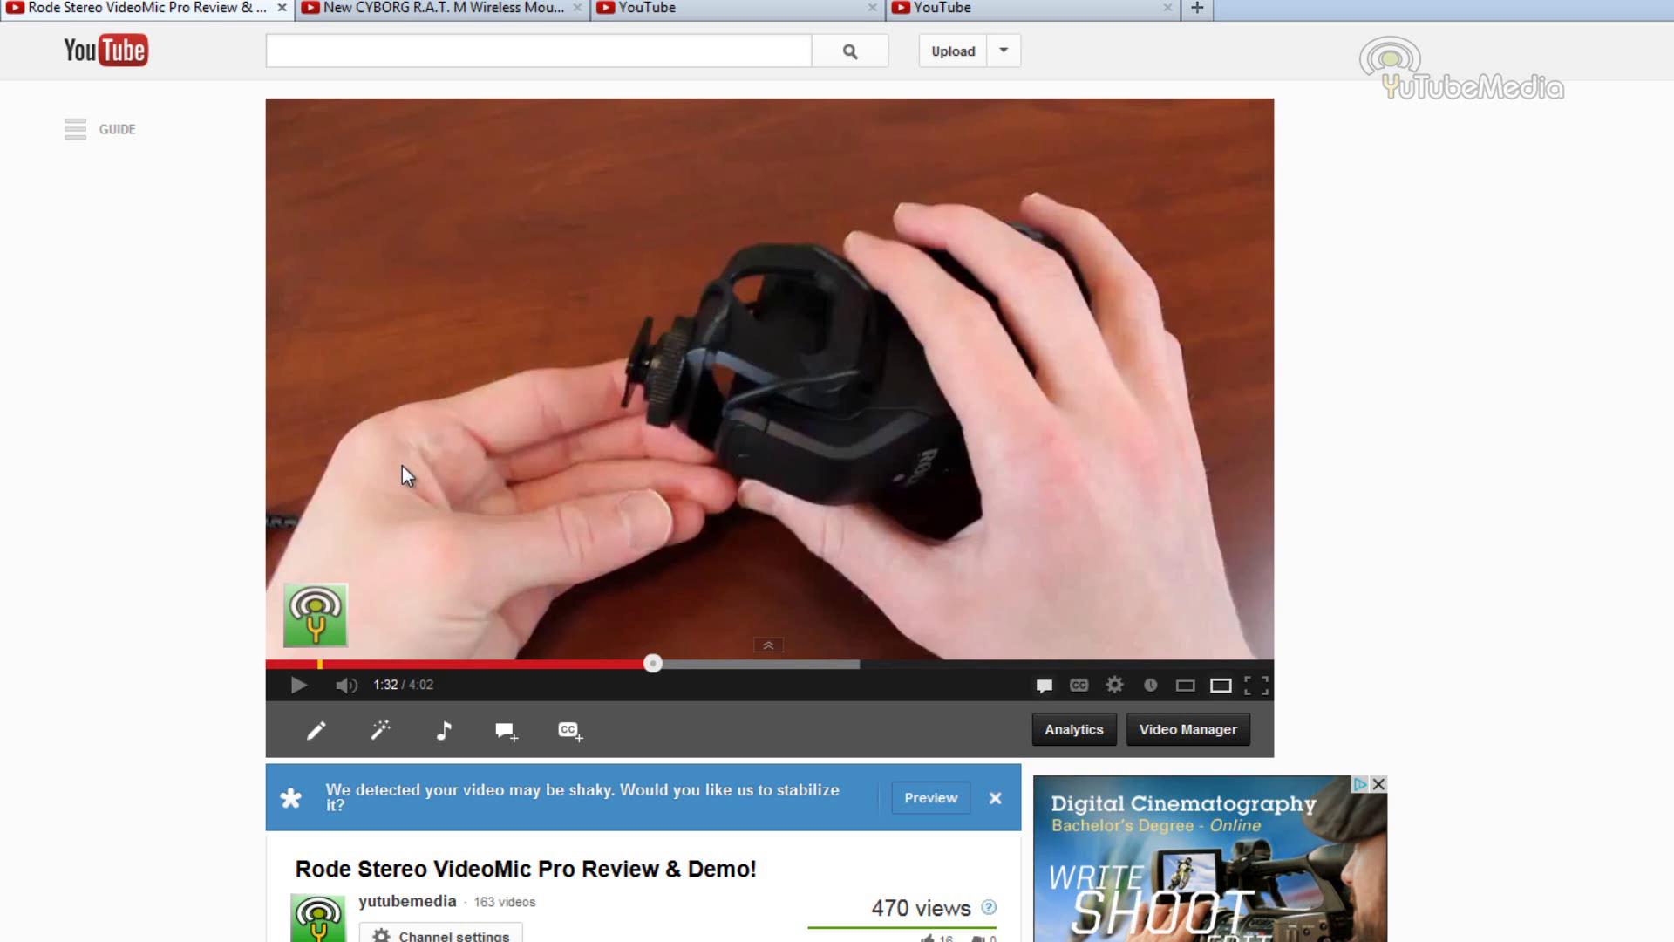
pyautogui.hotkey('ctrl', 'Tab')
pyautogui.hotkey('ctrl', 'Tab')
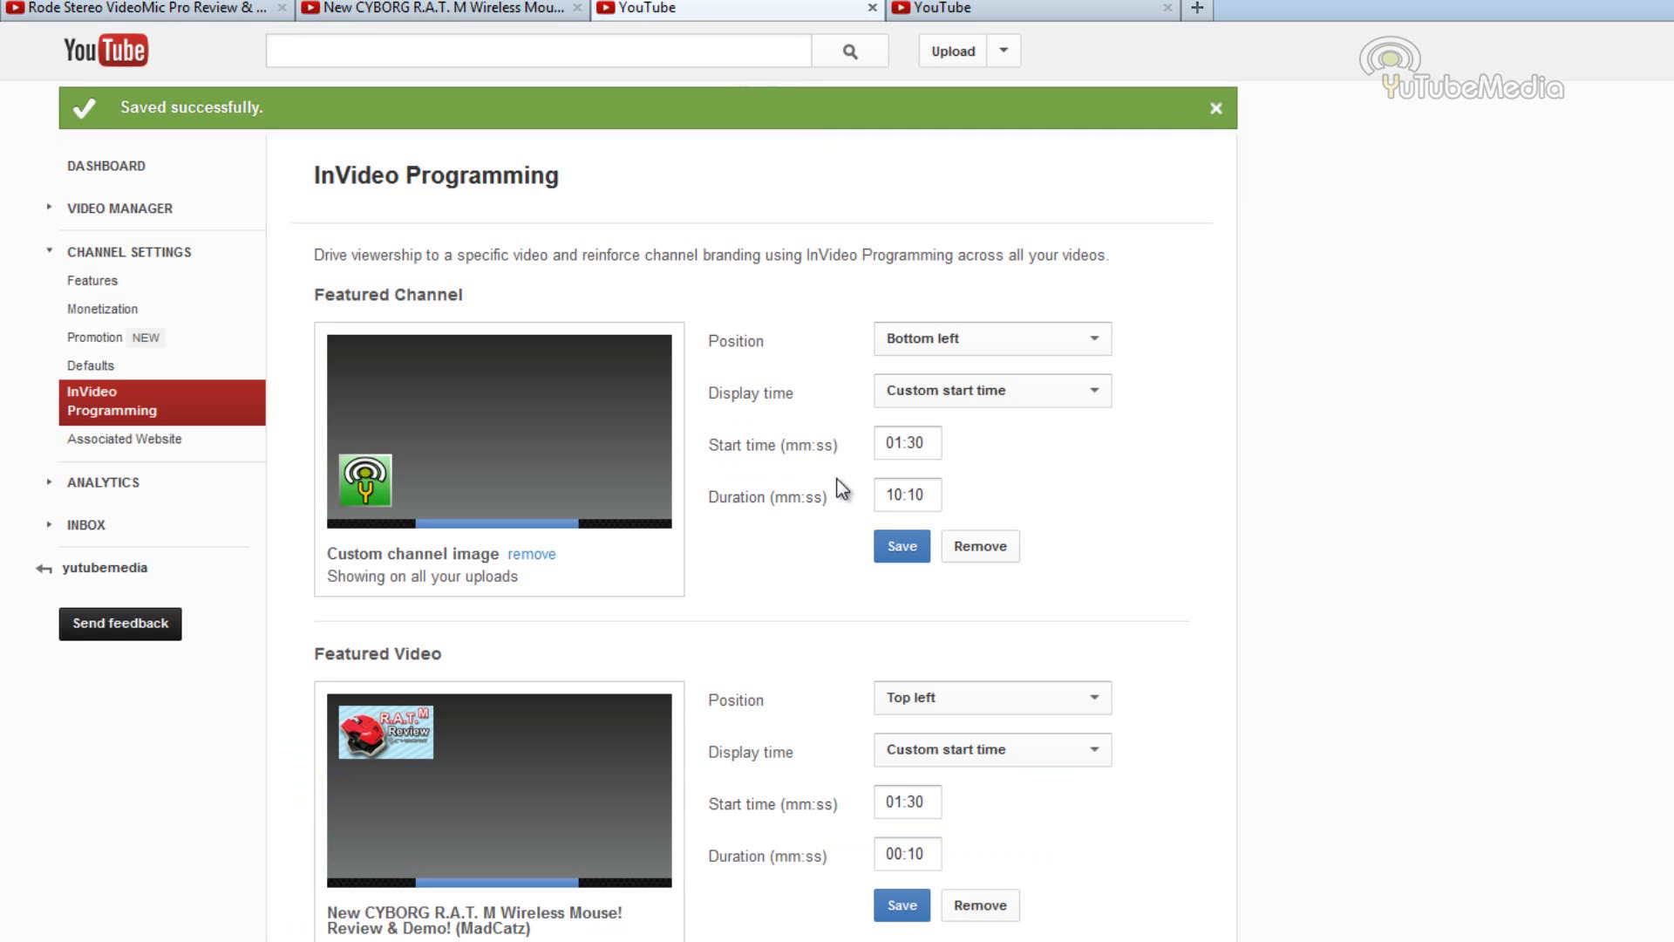